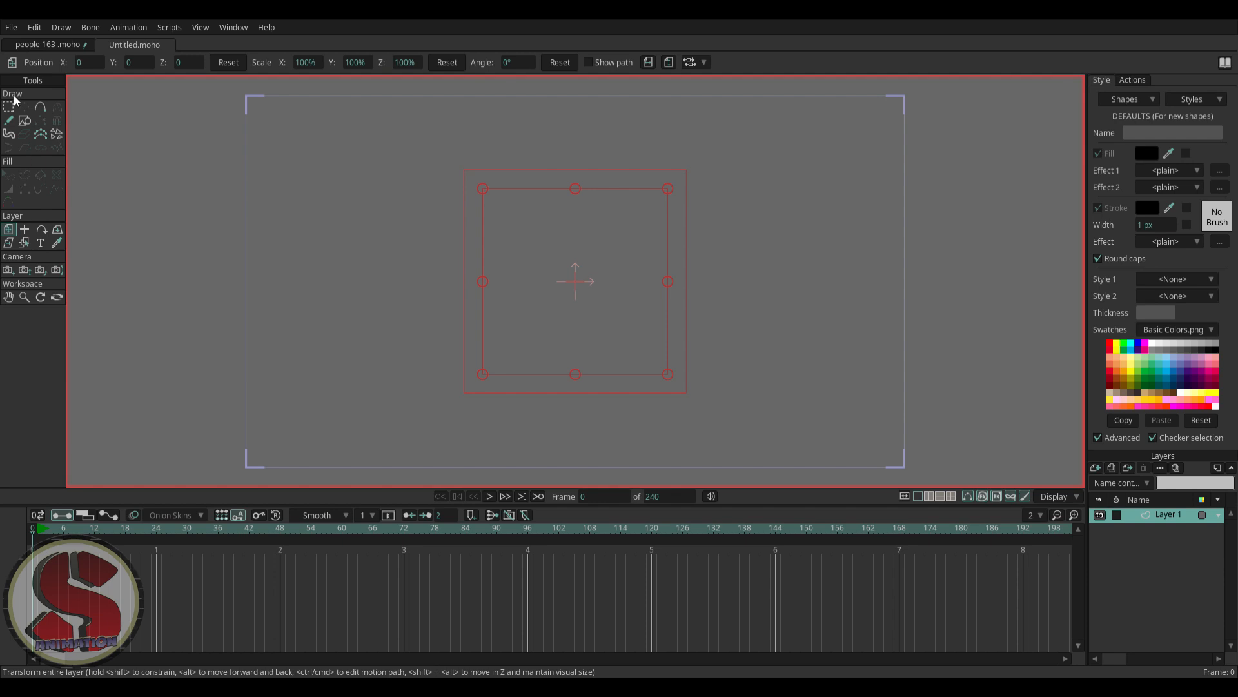
# Draw a light blue filled circle with the Draw Shape tool, above and slightly right of the canvas centre
pyautogui.click(26, 120)
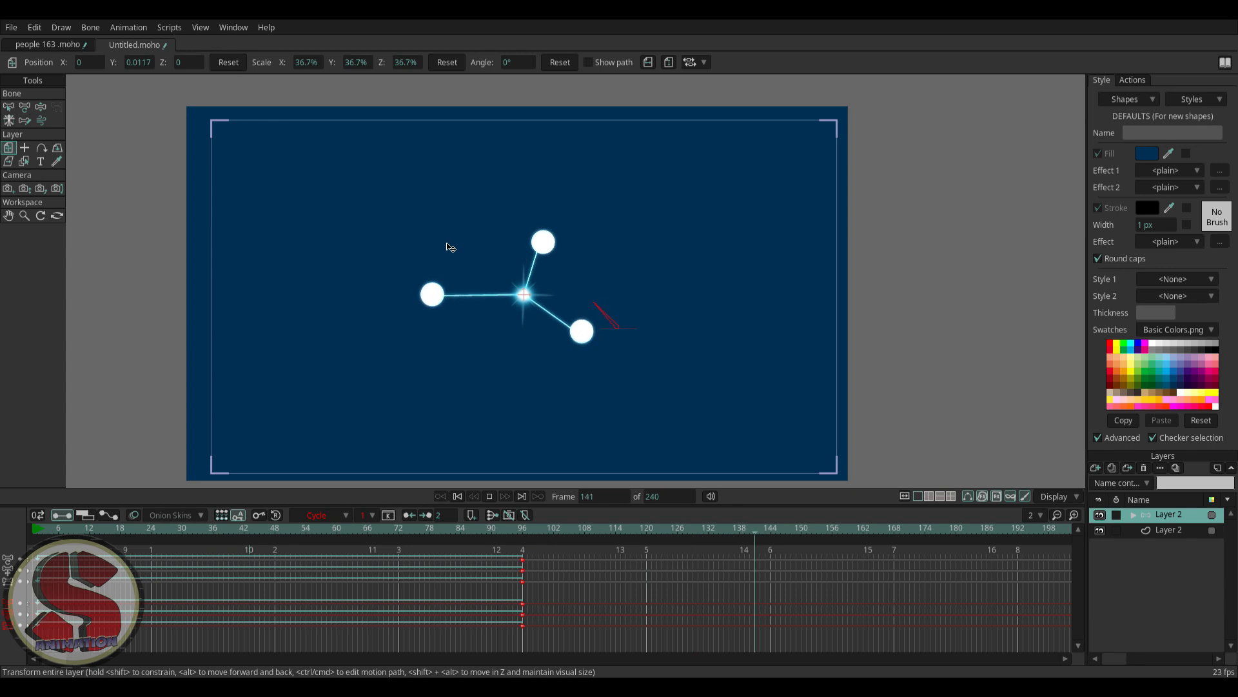
pyautogui.click(489, 496)
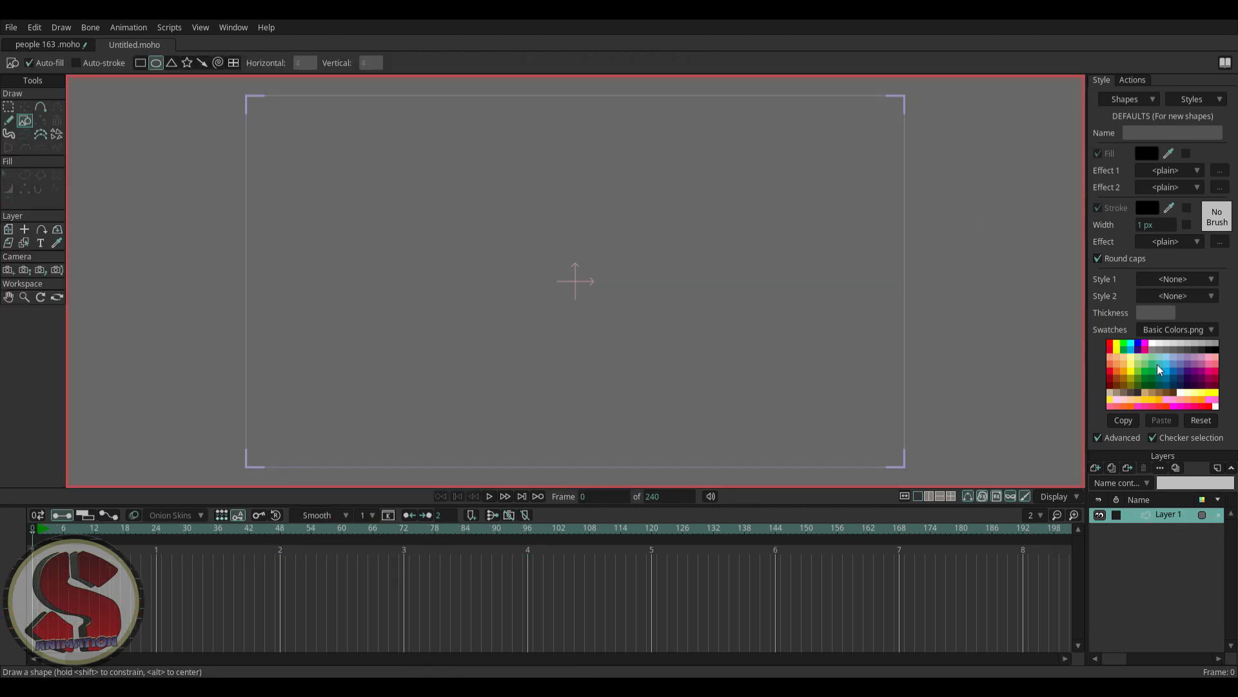
pyautogui.click(1167, 359)
pyautogui.moveTo(609, 121); pyautogui.dragTo(680, 191)
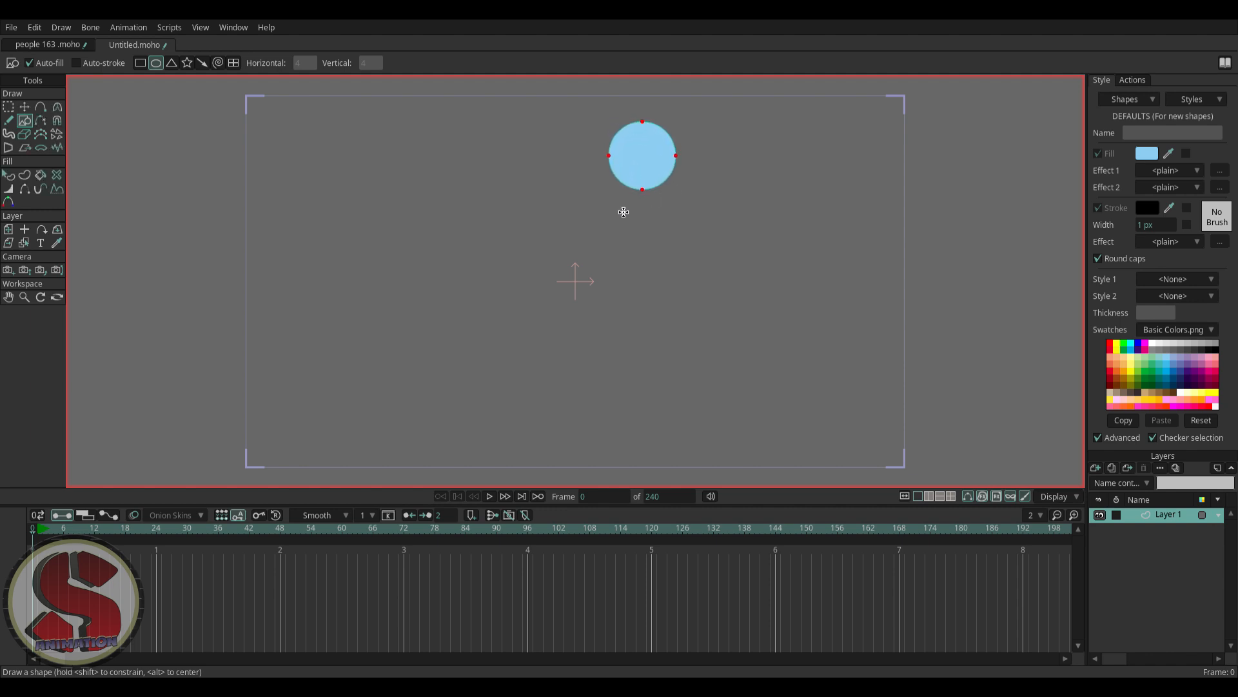
# Duplicate the circle twice, placing one copy to the left of the canvas centre and the other to its lower right
pyautogui.press('t')
pyautogui.hotkey('ctrl', 'c')
pyautogui.hotkey('ctrl', 'v')
pyautogui.moveTo(652, 166); pyautogui.dragTo(460, 270)
pyautogui.click(638, 170)
pyautogui.hotkey('ctrl', 'c')
pyautogui.hotkey('ctrl', 'v')
pyautogui.moveTo(634, 168); pyautogui.dragTo(660, 379)
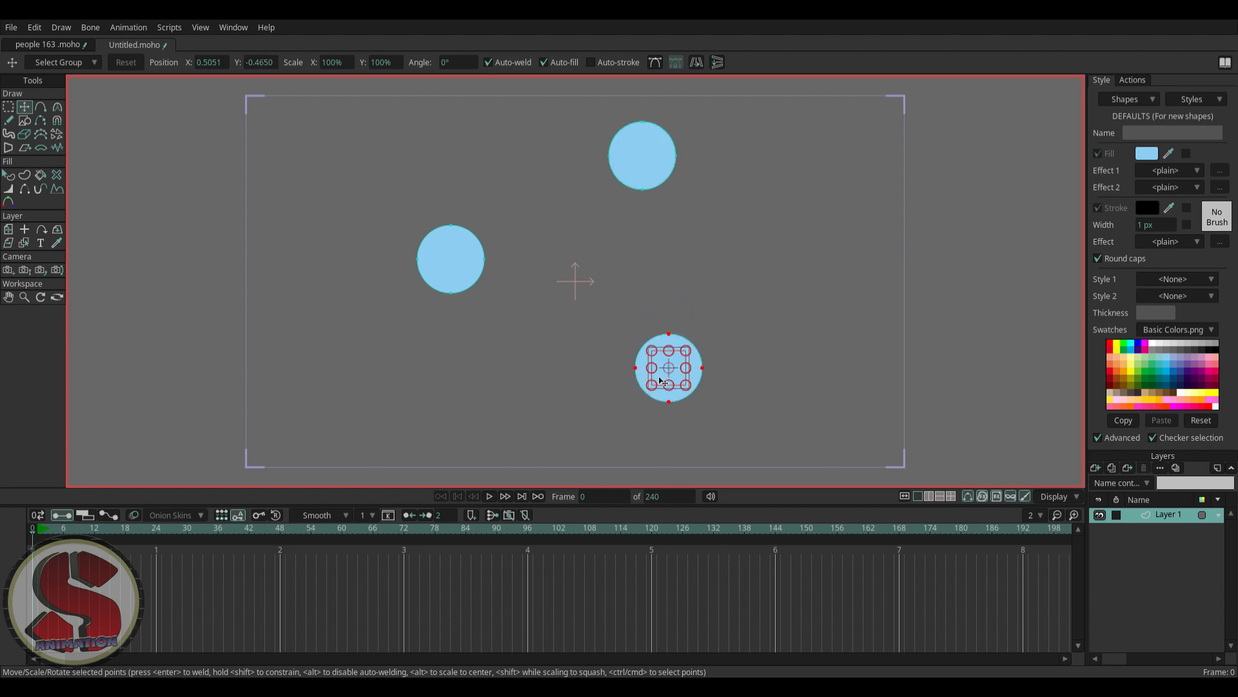
# Connect the three circles with straight lines that meet at the canvas centre, using the Add Point tool
pyautogui.click(42, 108)
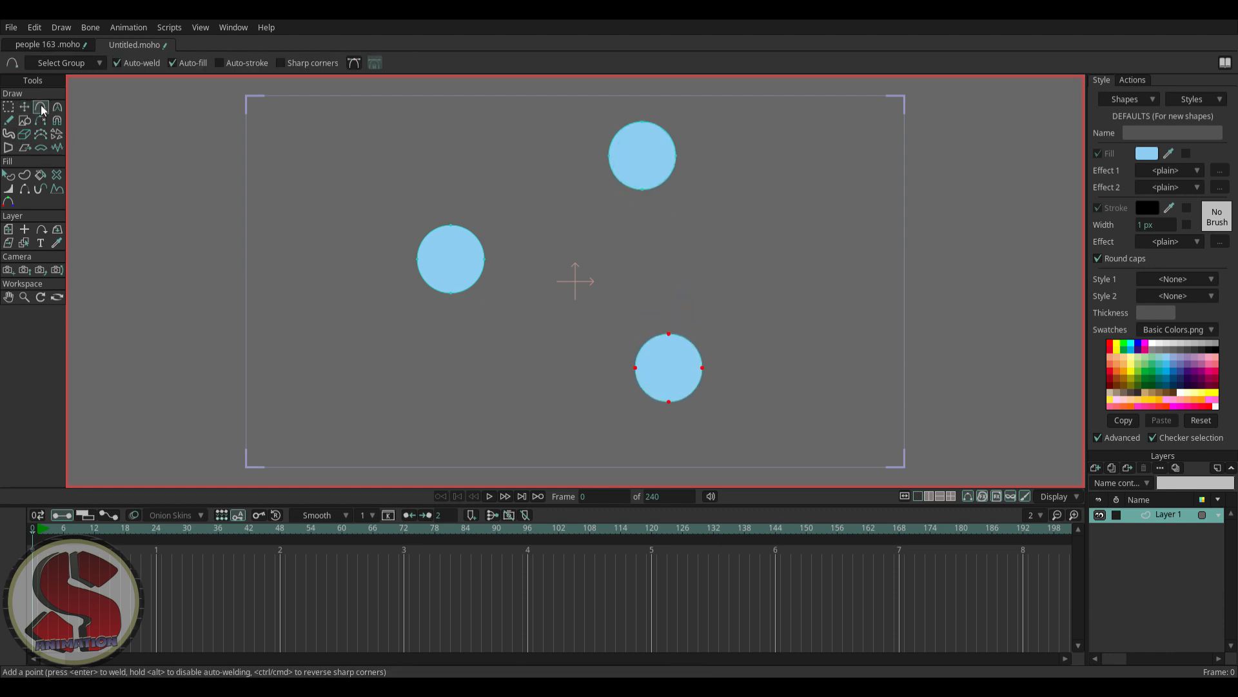
pyautogui.moveTo(644, 153); pyautogui.dragTo(564, 280)
pyautogui.hotkey('ctrl', 'z')
pyautogui.moveTo(646, 171); pyautogui.dragTo(452, 269)
pyautogui.moveTo(575, 282); pyautogui.dragTo(666, 369)
# Create a stroke-only shape from the three connecting lines, coloured light cyan and 20 px wide
pyautogui.click(23, 179)
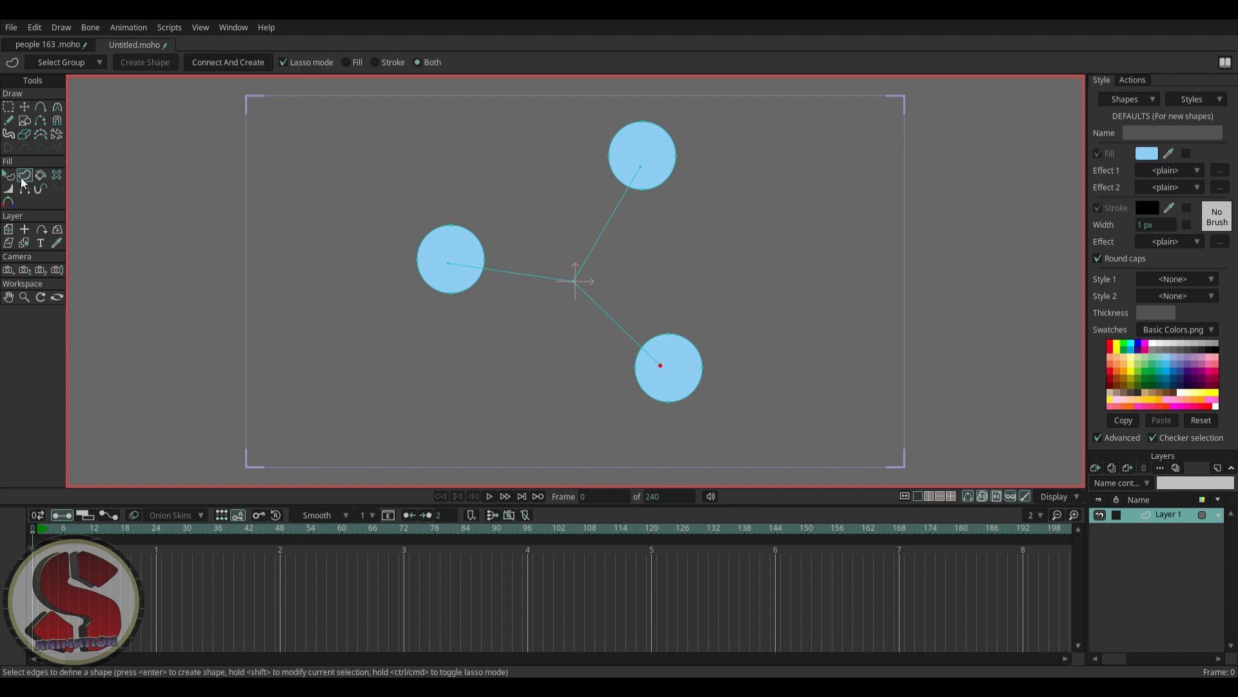
pyautogui.click(546, 282)
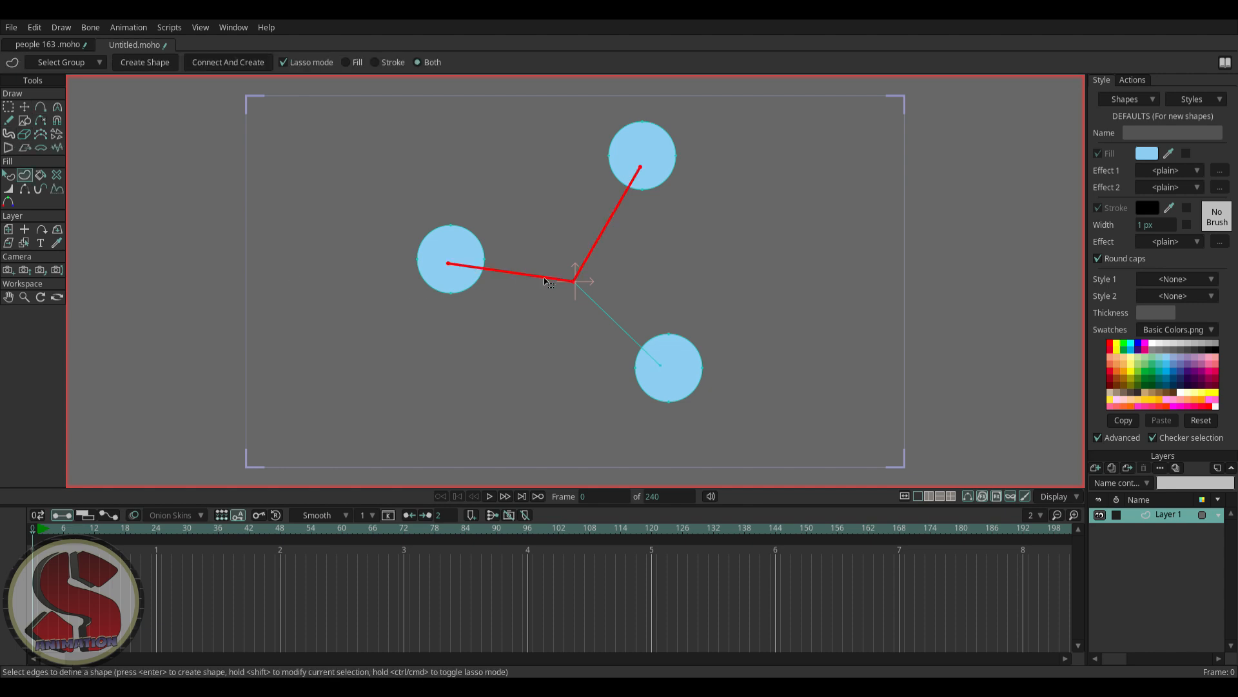
pyautogui.click(594, 305)
pyautogui.moveTo(1168, 210); pyautogui.dragTo(1153, 158)
pyautogui.click(150, 60)
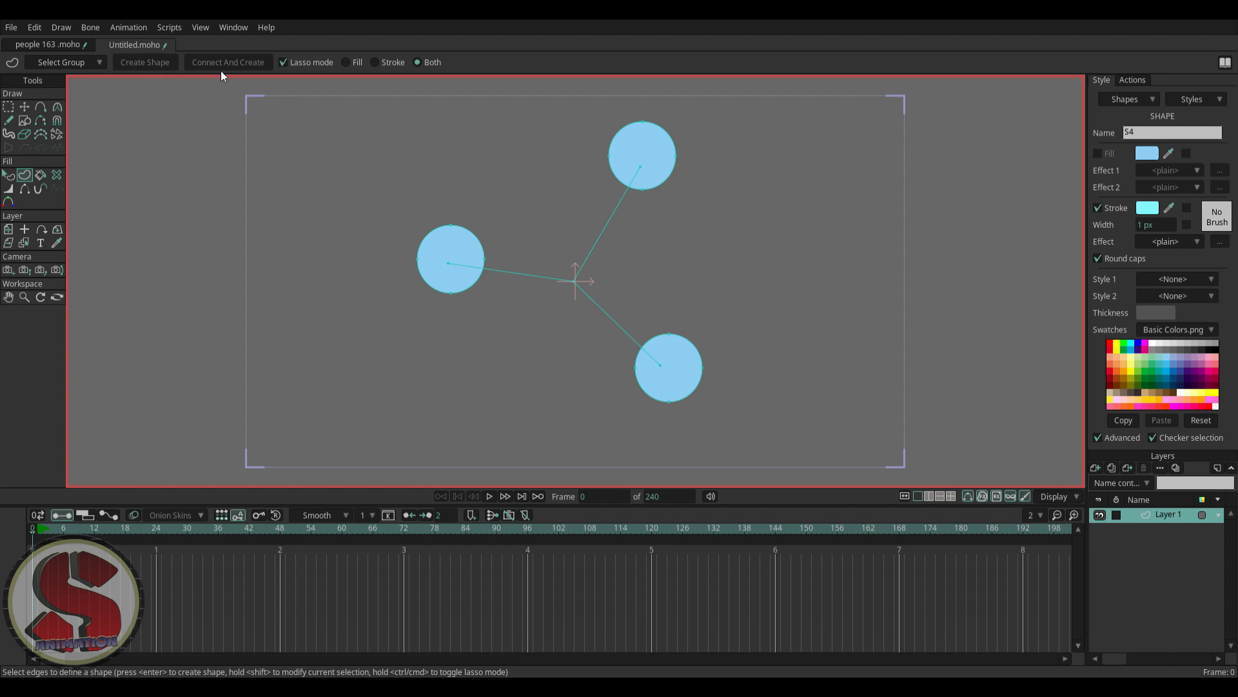
pyautogui.scroll(6, 1152, 227)
pyautogui.scroll(6, 1152, 226)
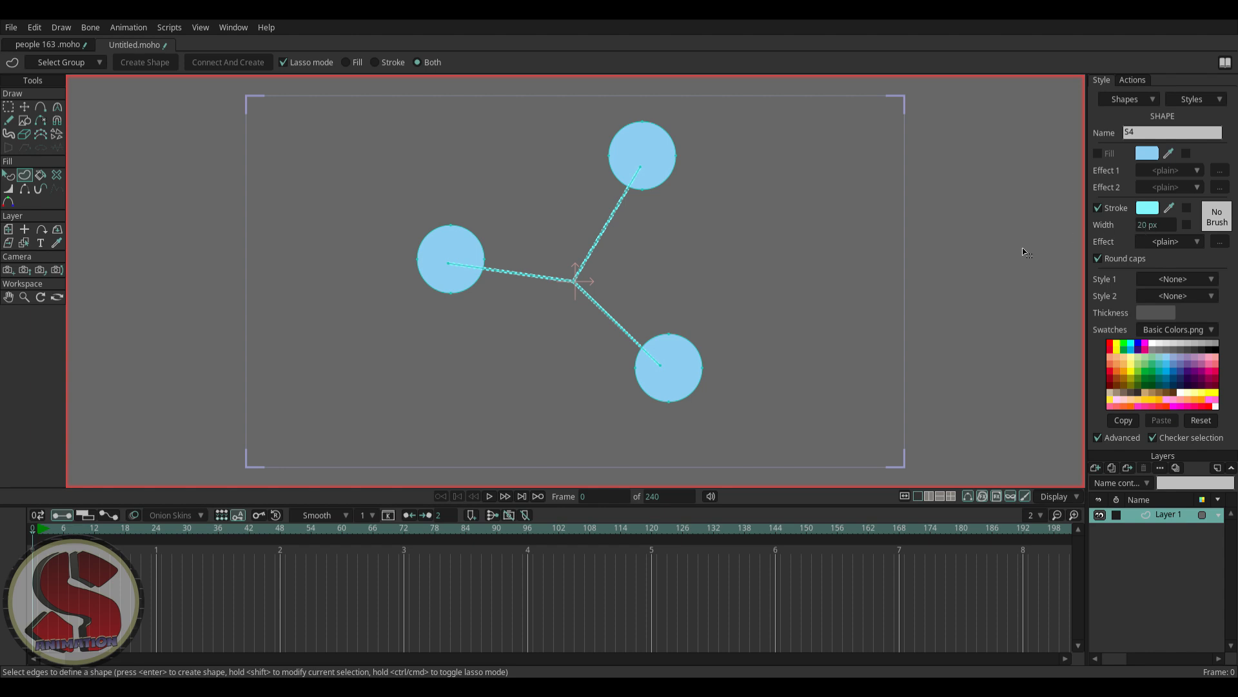
pyautogui.click(964, 252)
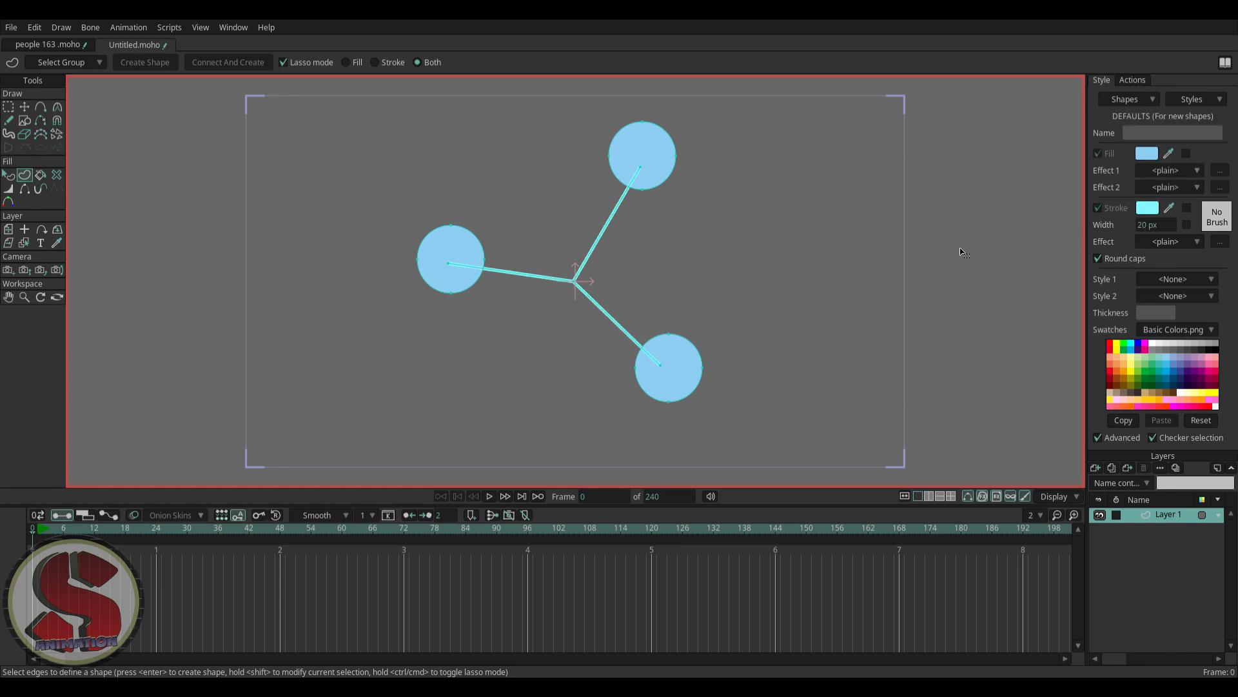
# Set the default stroke for new shapes to a glowing star brush with a width of 81 px
pyautogui.click(575, 282)
pyautogui.click(705, 234)
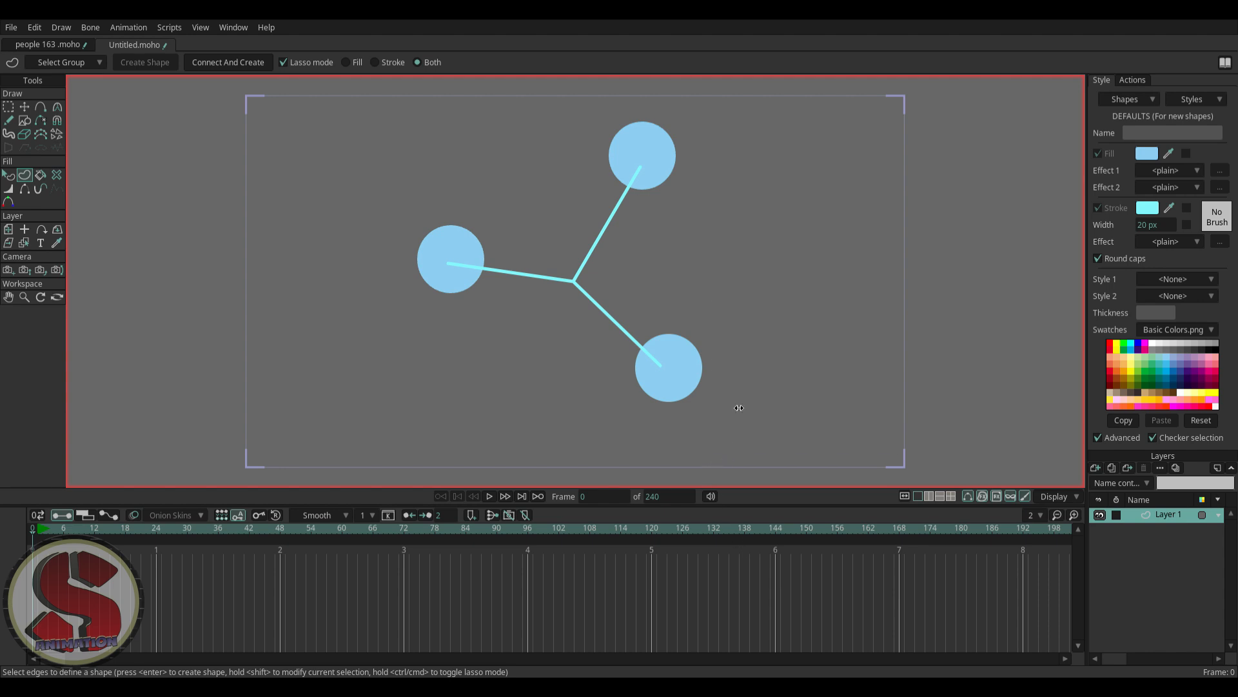
pyautogui.hotkey('ctrl', 'a')
pyautogui.moveTo(1142, 233); pyautogui.dragTo(1173, 236)
pyautogui.moveTo(1146, 232); pyautogui.dragTo(1237, 258)
# Add a short line segment with the Add Point tool at the junction where the three connecting lines meet
pyautogui.click(6, 177)
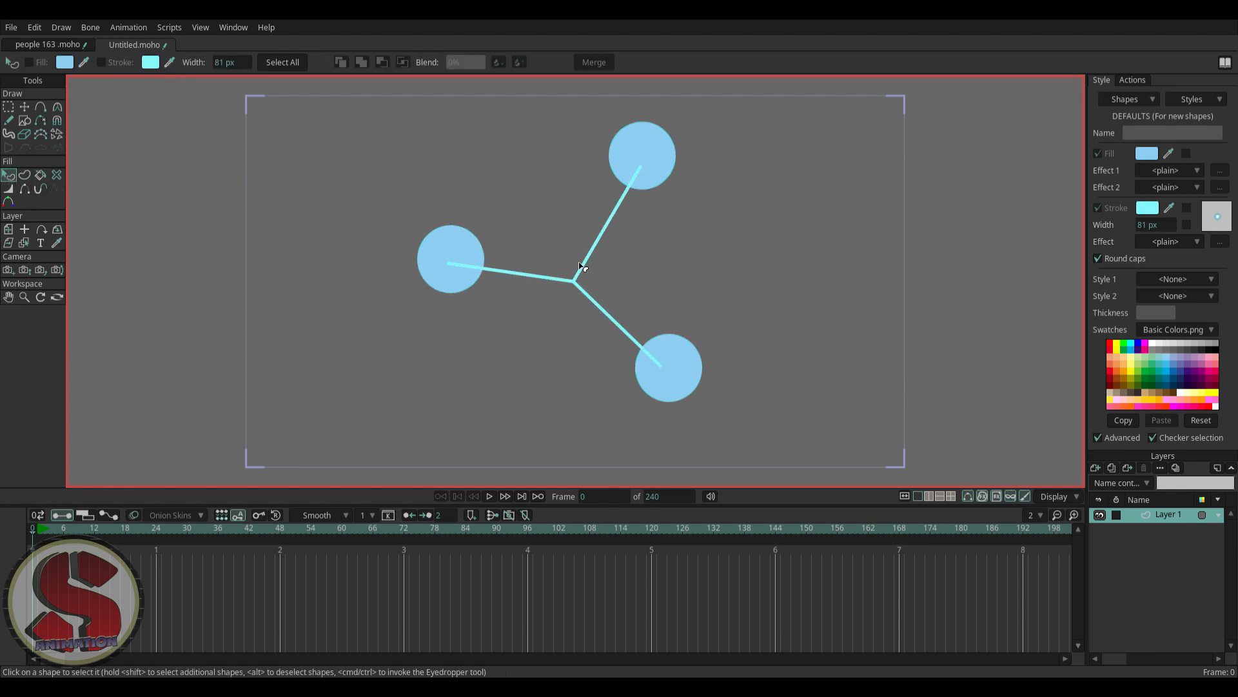
pyautogui.click(23, 176)
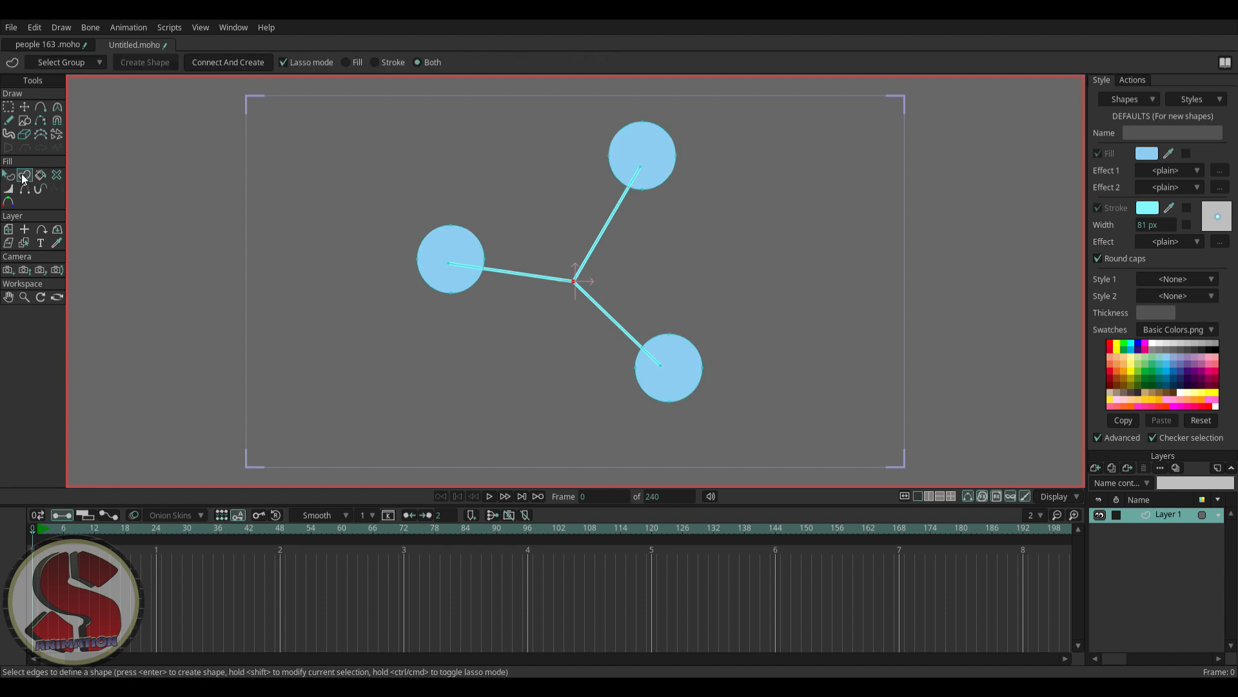
pyautogui.moveTo(570, 251)
pyautogui.mouseDown()
pyautogui.moveTo(617, 281)
pyautogui.moveTo(576, 329)
pyautogui.moveTo(560, 285)
pyautogui.moveTo(576, 251)
pyautogui.mouseUp()
pyautogui.click(42, 106)
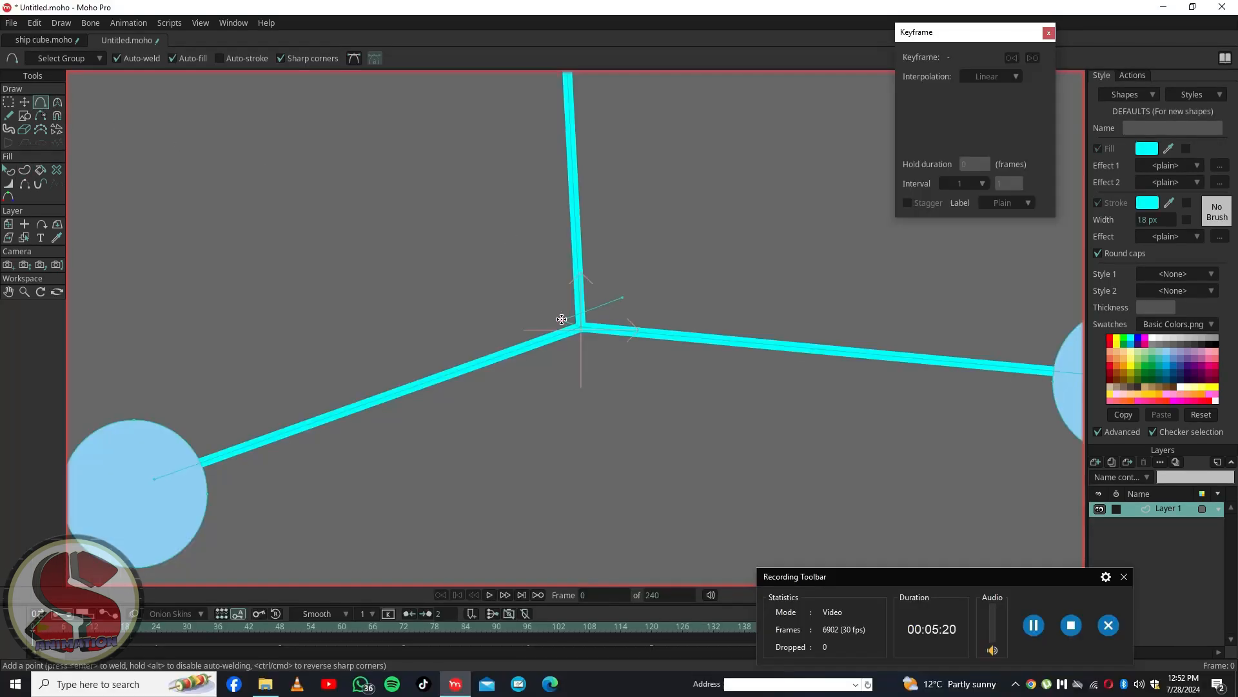
pyautogui.moveTo(562, 320); pyautogui.dragTo(555, 315)
# Assign the glowing star brush 11g to the default stroke
pyautogui.click(25, 171)
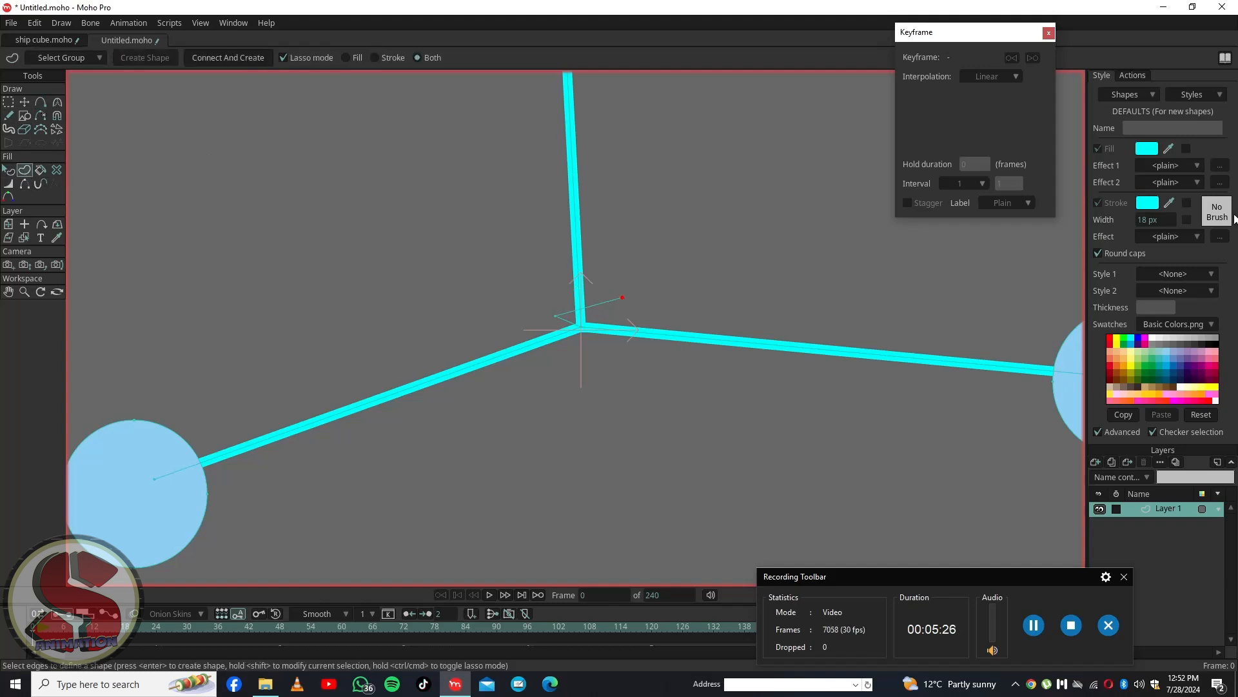
pyautogui.click(1213, 218)
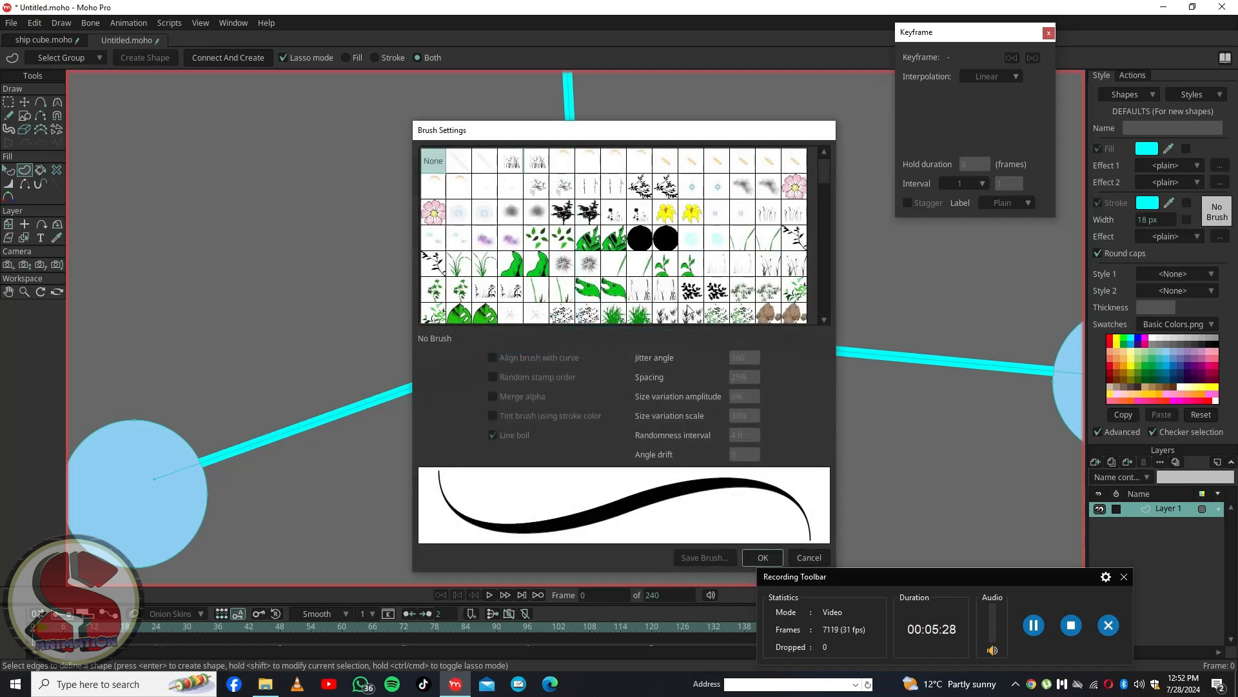
pyautogui.click(717, 190)
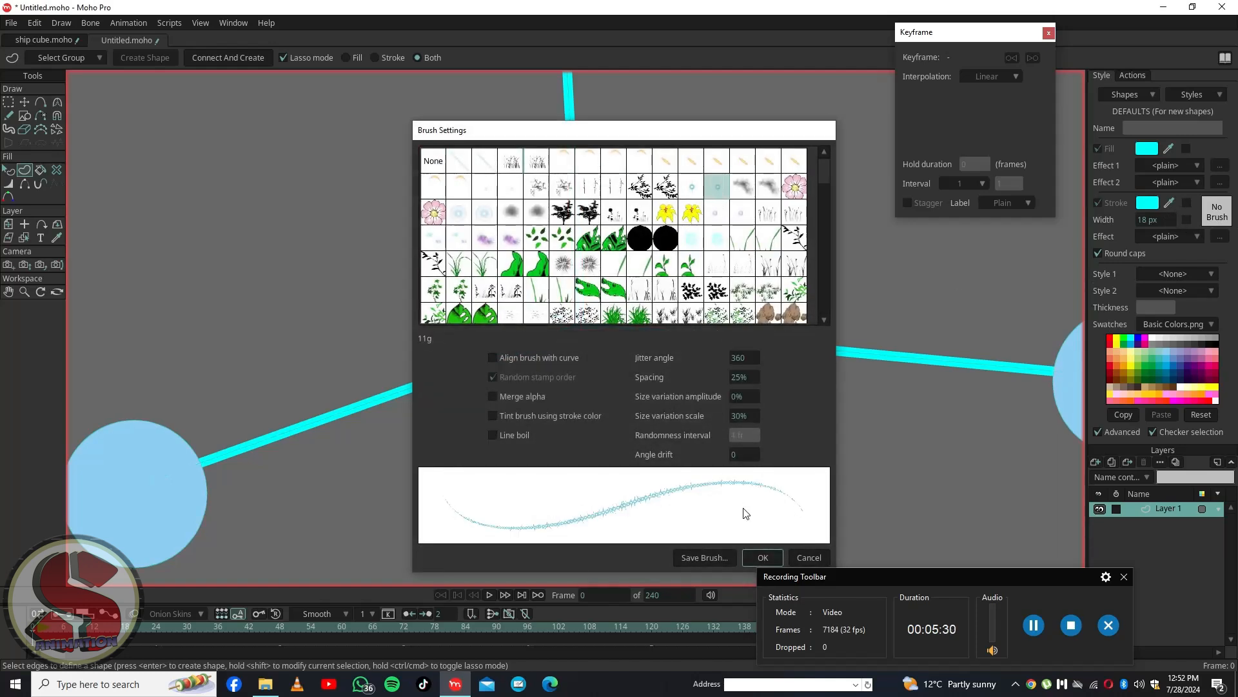
pyautogui.click(760, 555)
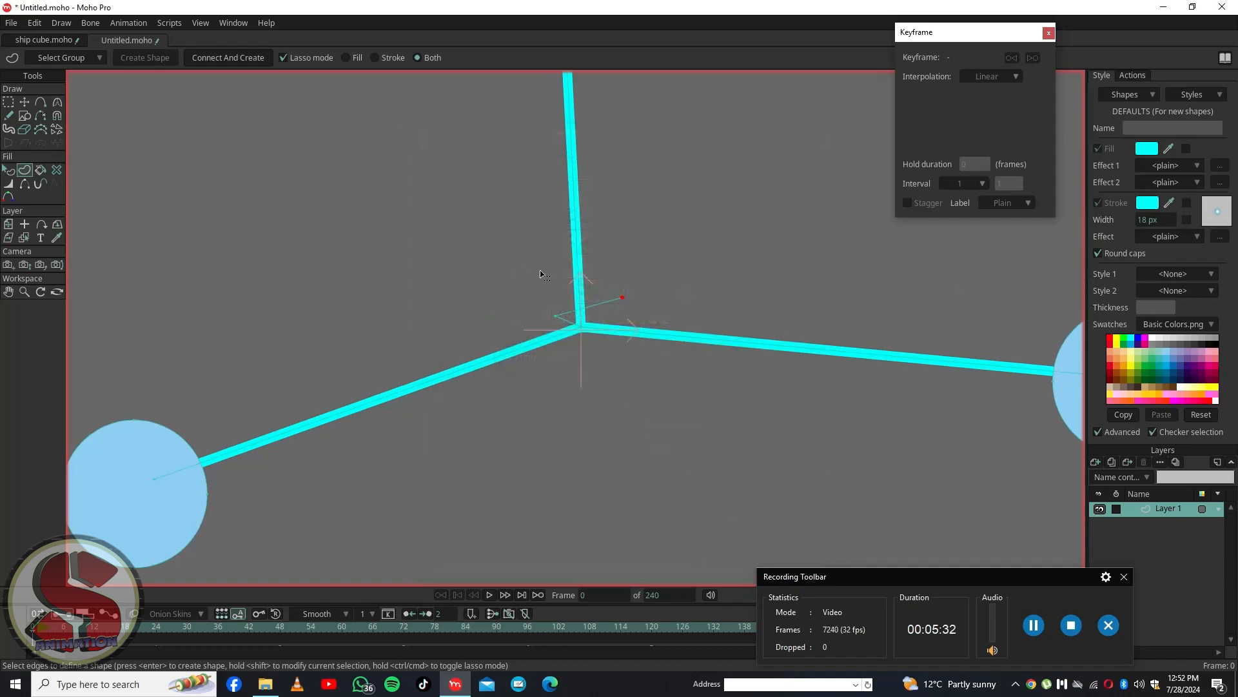
# Select the short line segment at the junction and create a brushed stroke shape from it
pyautogui.click(539, 307)
pyautogui.moveTo(540, 308)
pyautogui.mouseDown()
pyautogui.moveTo(626, 273)
pyautogui.moveTo(651, 299)
pyautogui.moveTo(555, 330)
pyautogui.moveTo(540, 303)
pyautogui.mouseUp()
pyautogui.click(141, 57)
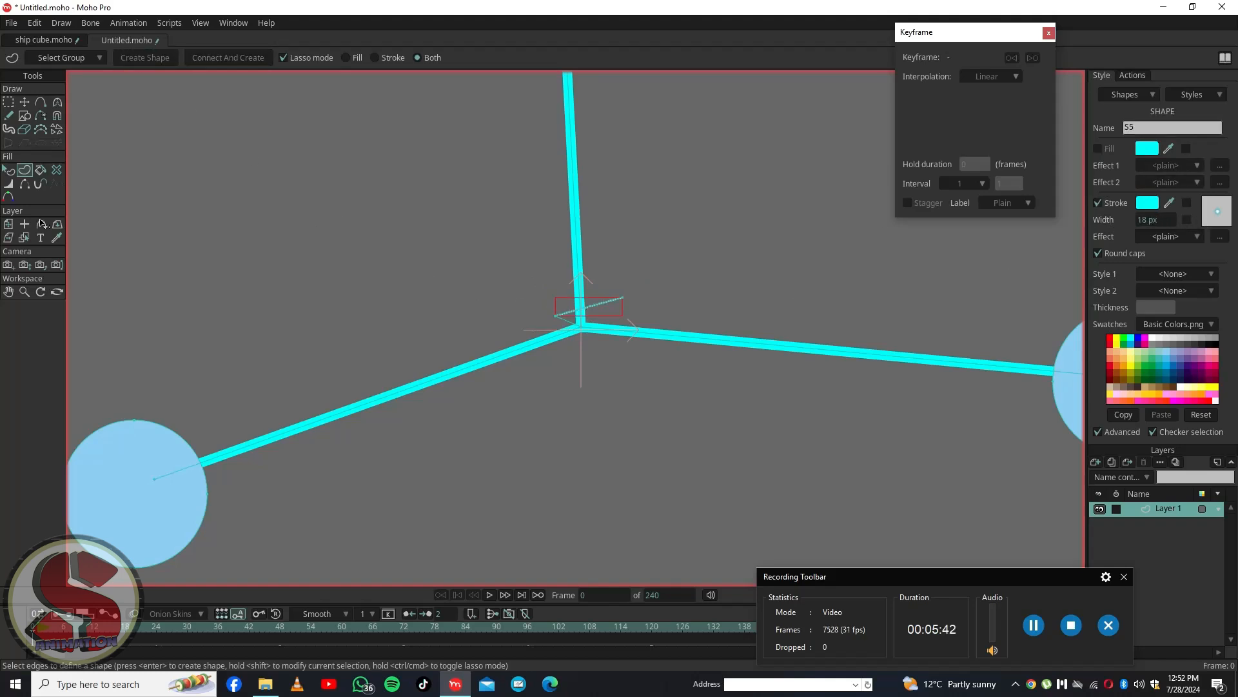
# Increase the line width at the short segment's end point to about 1210% to enlarge the glow
pyautogui.click(9, 196)
pyautogui.moveTo(588, 310); pyautogui.dragTo(625, 300)
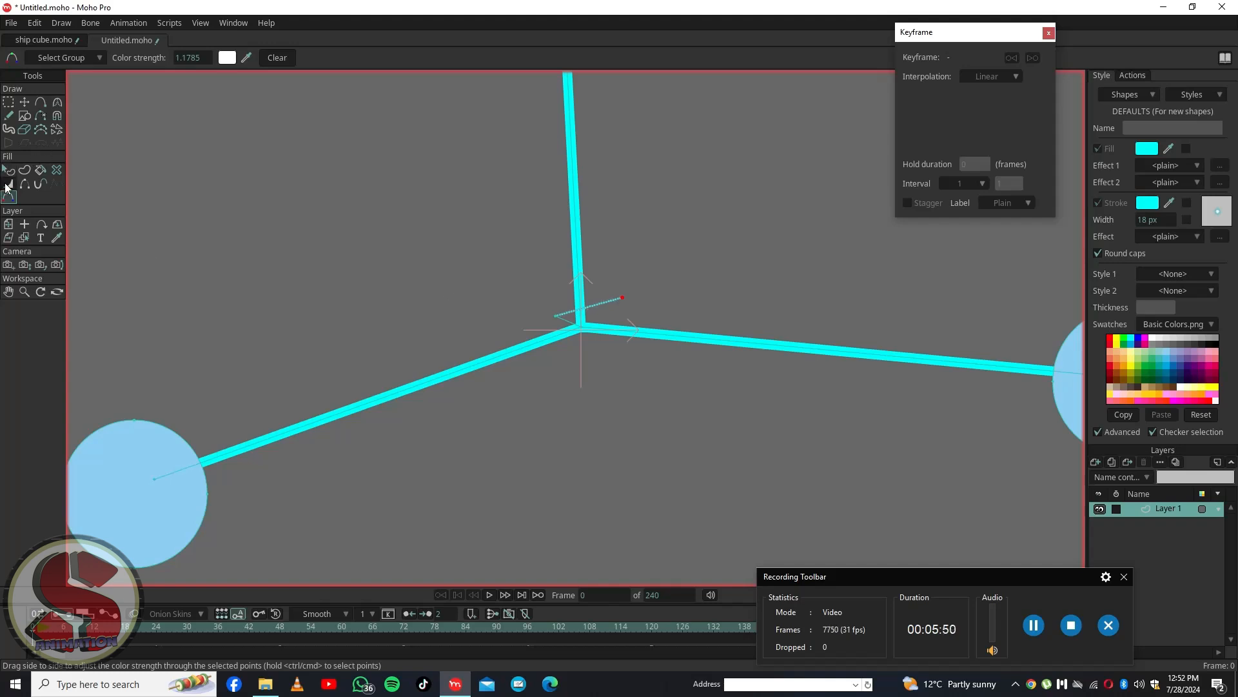
pyautogui.click(8, 185)
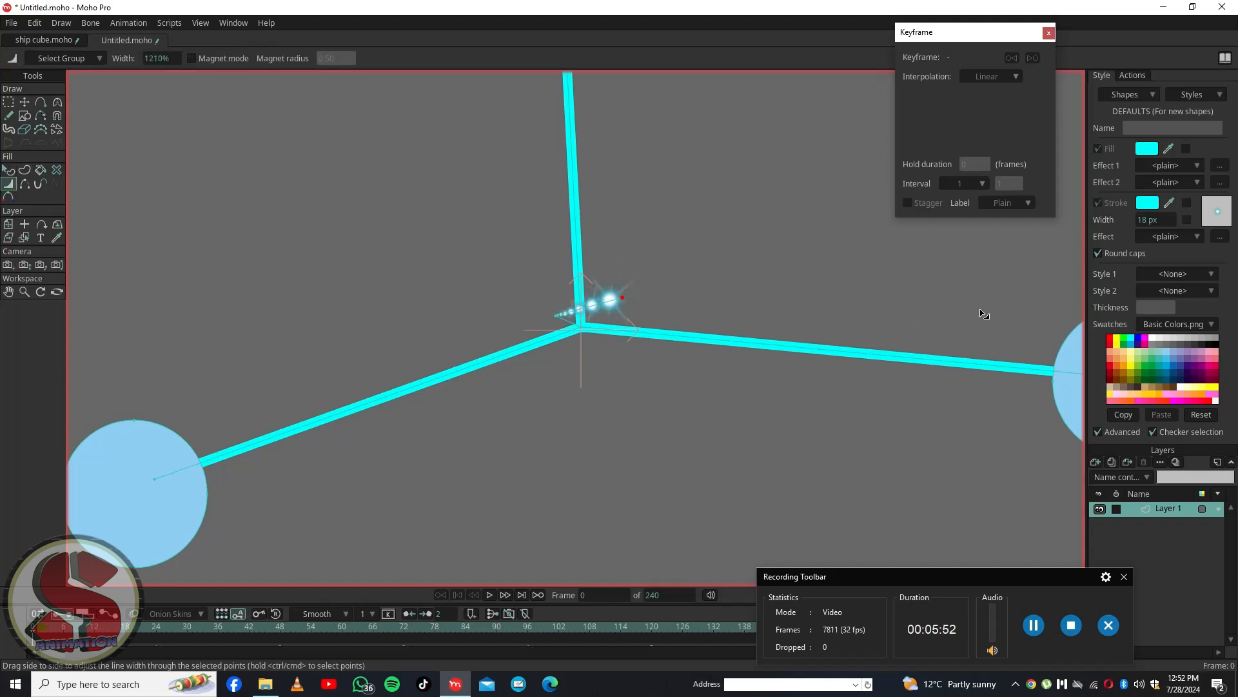
pyautogui.moveTo(635, 298)
pyautogui.mouseDown()
pyautogui.moveTo(1134, 307)
pyautogui.moveTo(543, 309)
pyautogui.moveTo(941, 300)
pyautogui.moveTo(647, 301)
pyautogui.mouseUp()
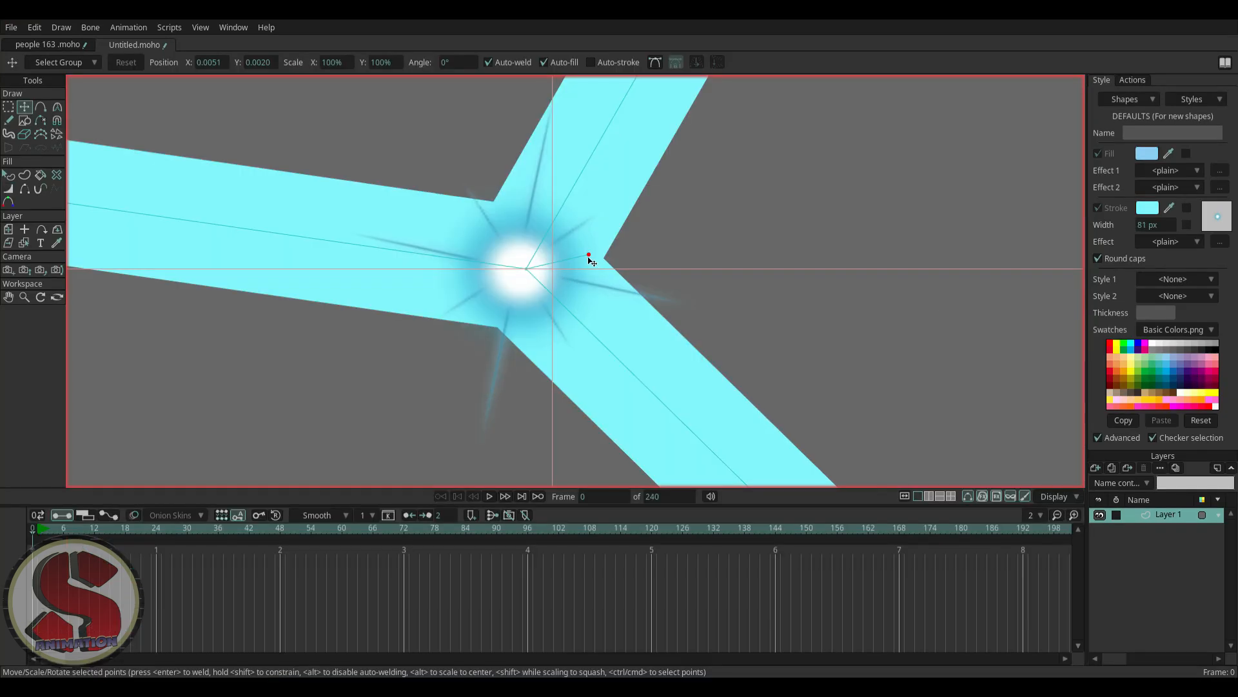
# Move the short segment's end point farther from the junction and set its line width to about 2504%
pyautogui.moveTo(587, 260)
pyautogui.mouseDown()
pyautogui.moveTo(711, 250)
pyautogui.moveTo(674, 258)
pyautogui.moveTo(690, 246)
pyautogui.mouseUp()
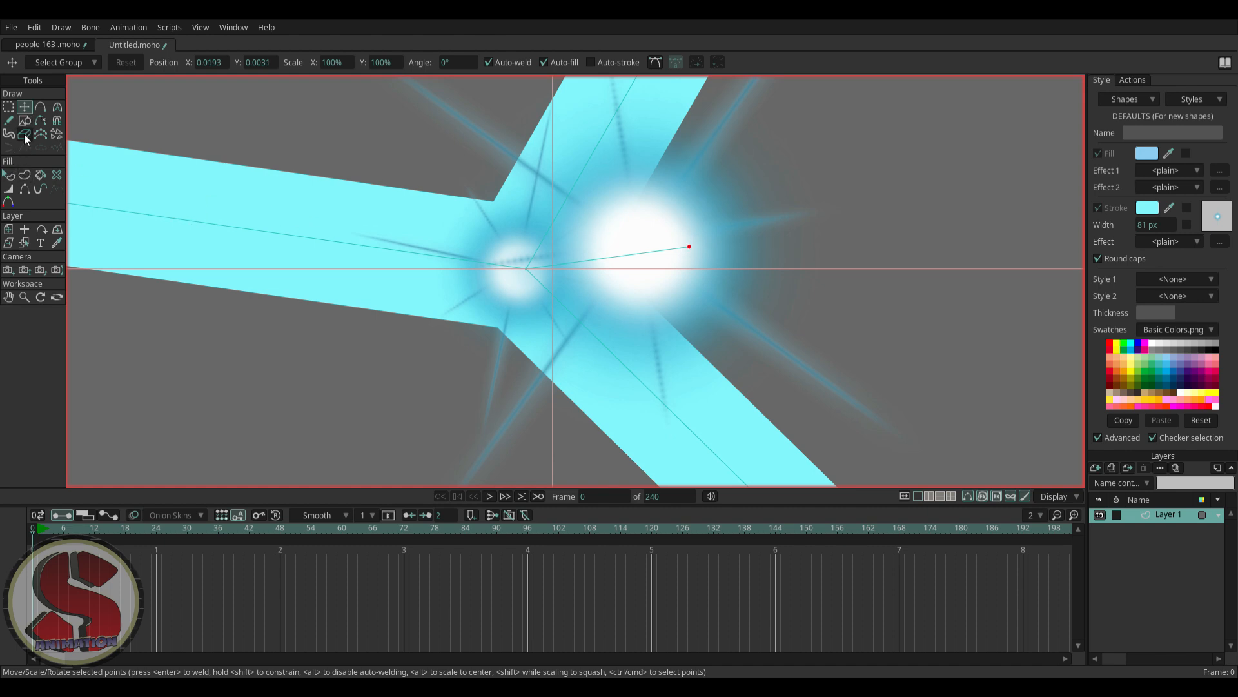
pyautogui.click(9, 188)
pyautogui.moveTo(638, 250)
pyautogui.mouseDown()
pyautogui.moveTo(885, 293)
pyautogui.moveTo(1032, 271)
pyautogui.moveTo(553, 268)
pyautogui.moveTo(762, 307)
pyautogui.mouseUp()
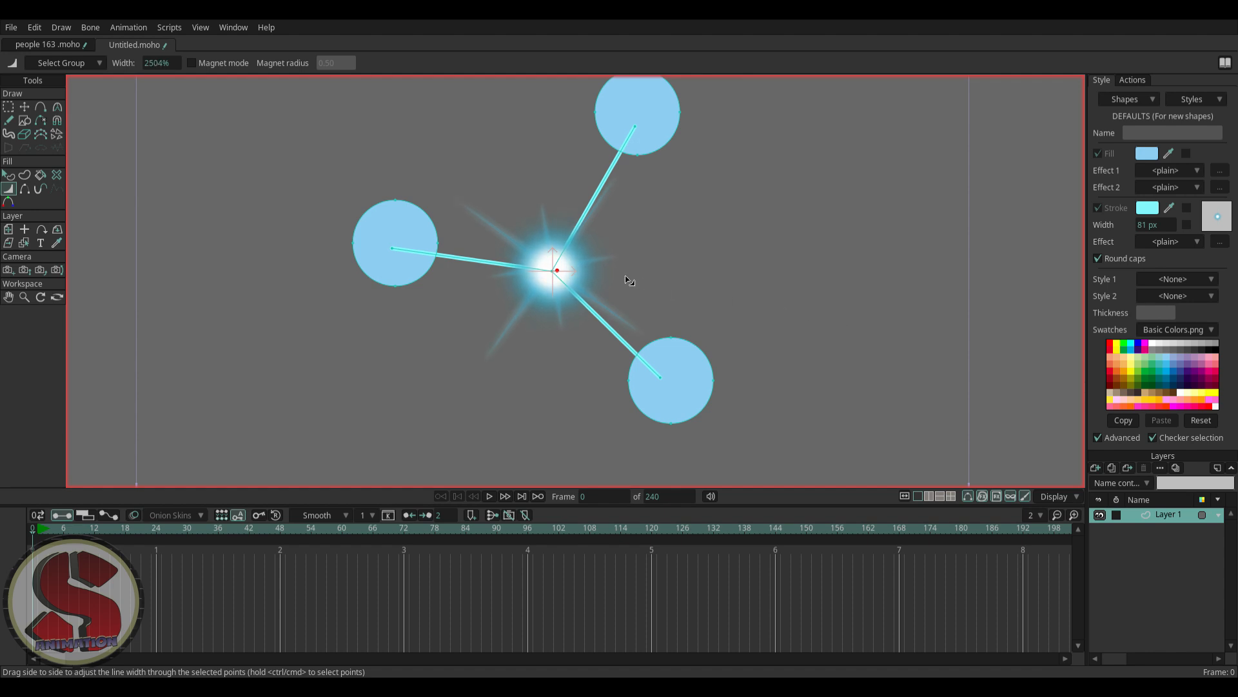
# Select the glow shape at the junction and lower it one level behind the connecting lines
pyautogui.click(551, 275)
pyautogui.press('q')
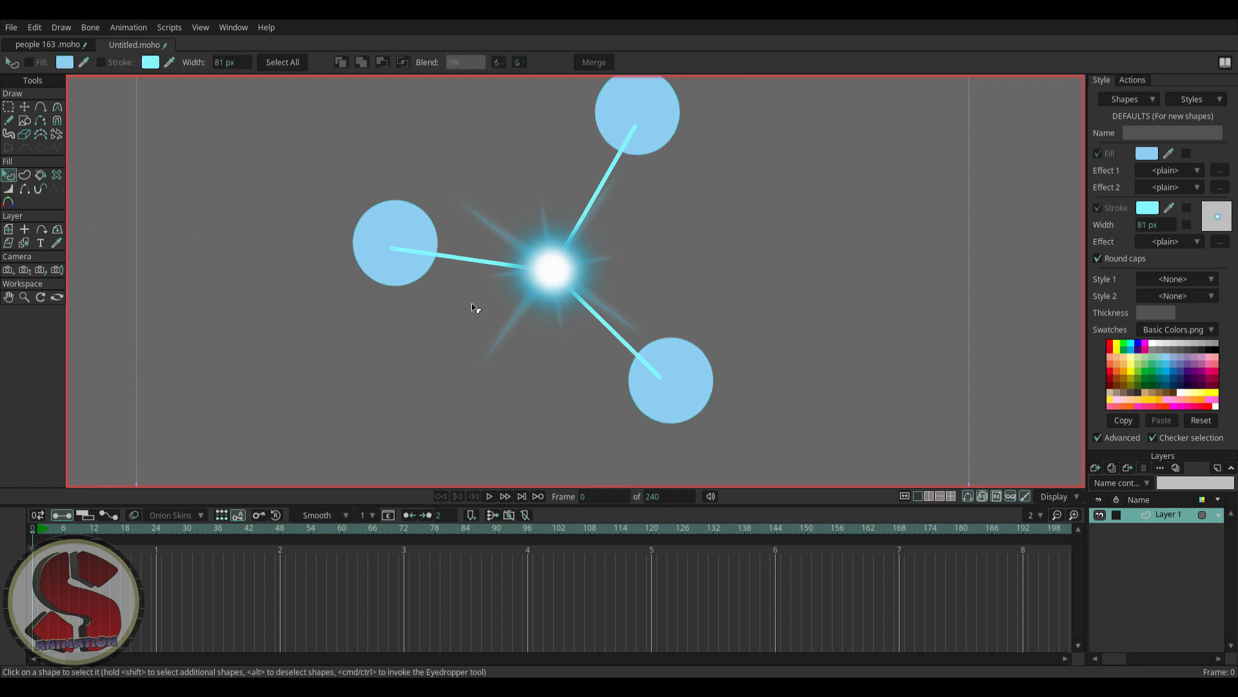
pyautogui.click(477, 261)
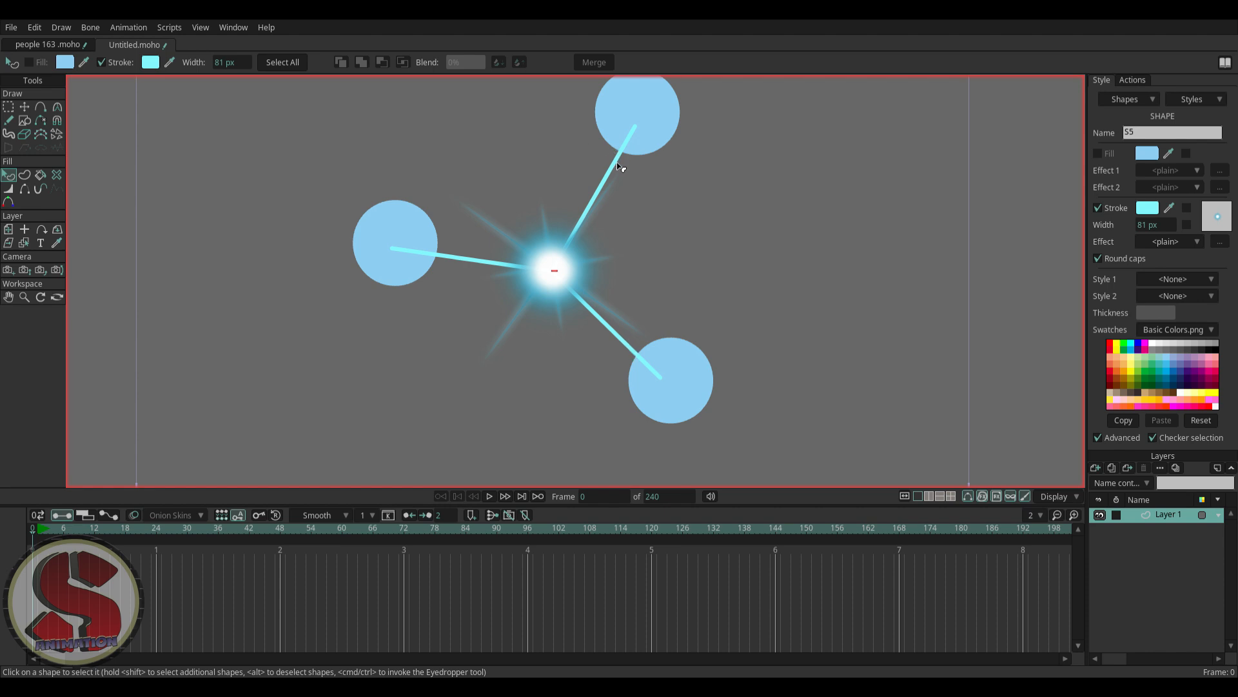
pyautogui.click(857, 242)
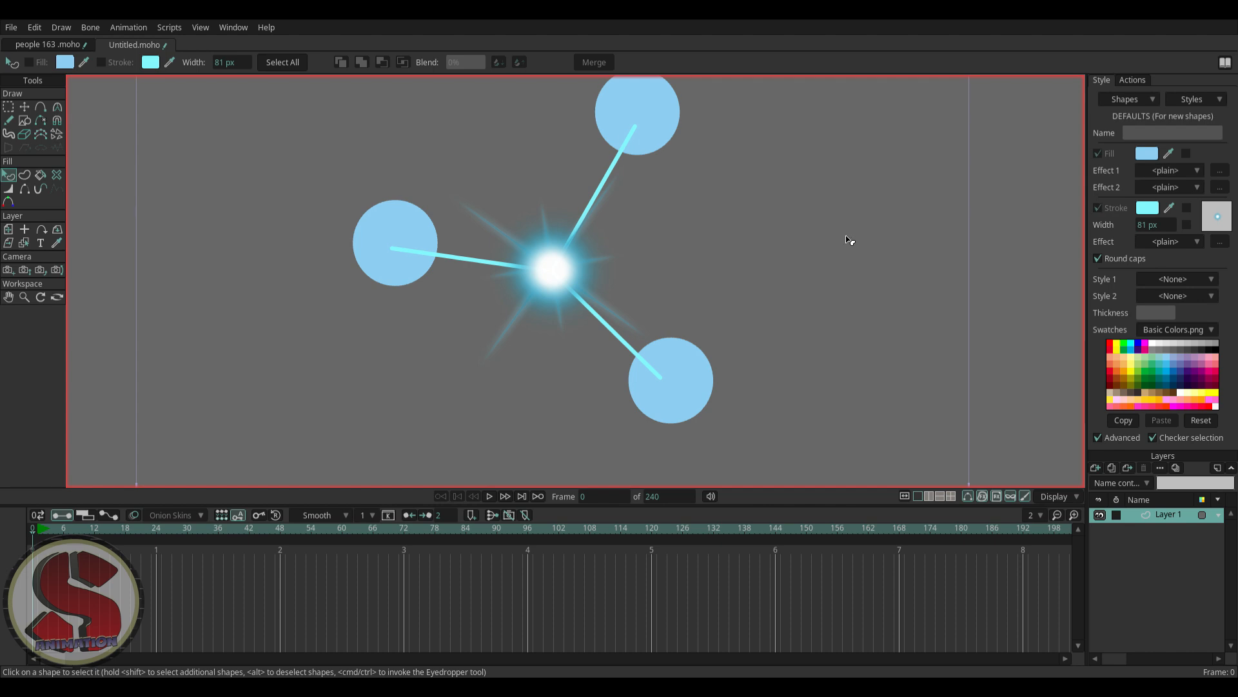
pyautogui.click(617, 166)
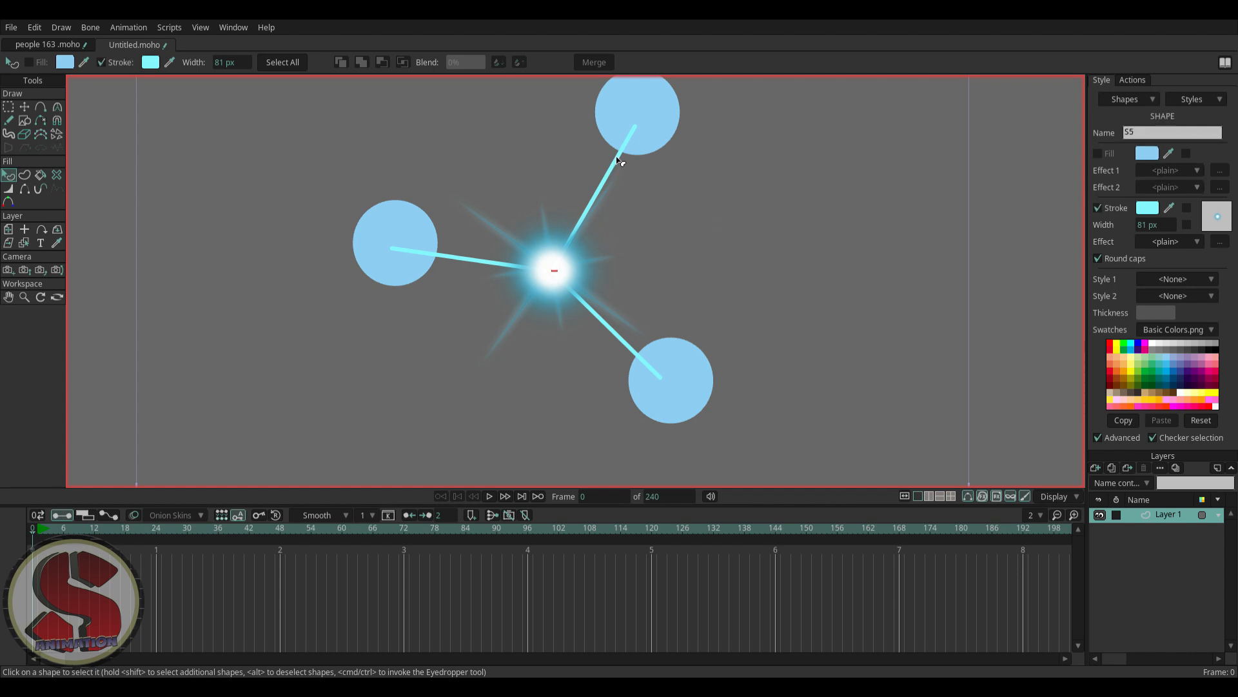
pyautogui.click(136, 154)
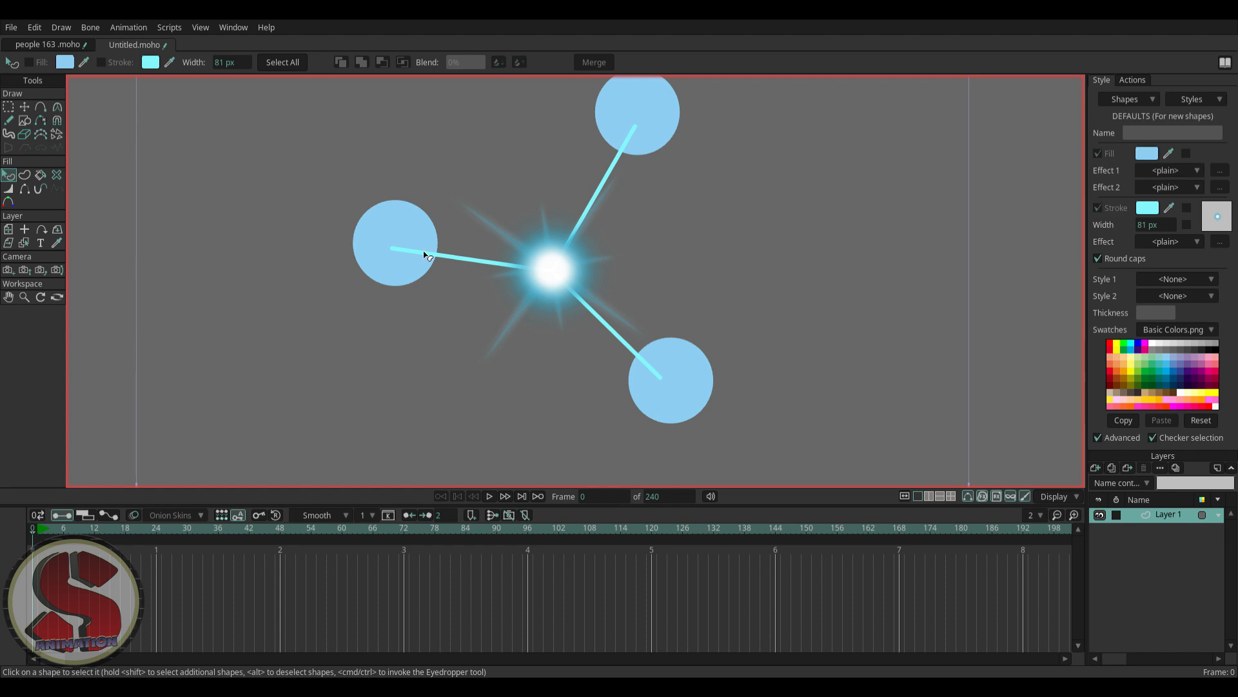
pyautogui.click(406, 254)
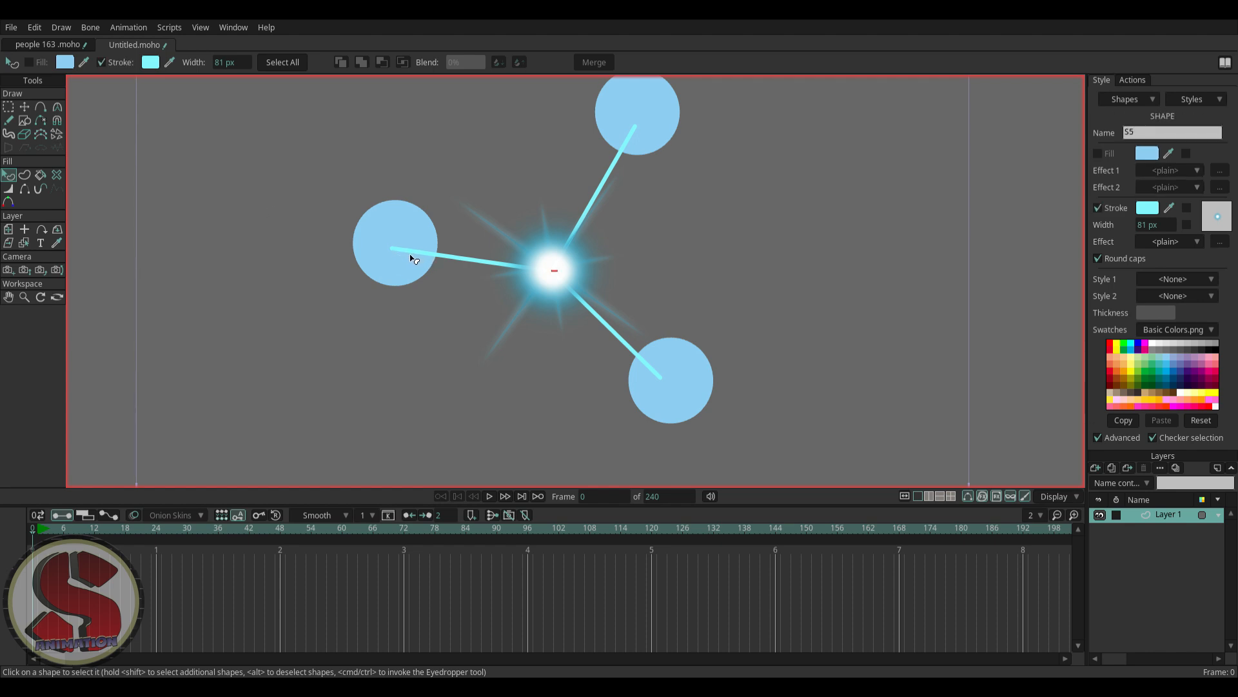
pyautogui.press('Down')
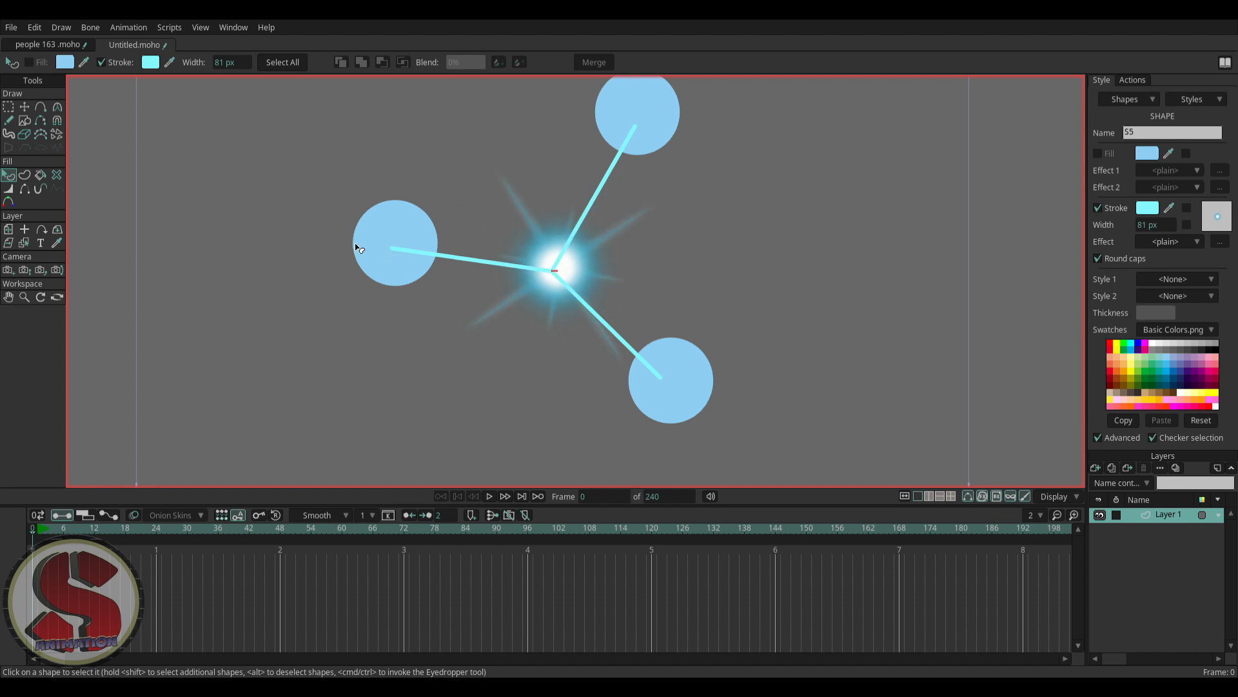
# Select the connecting lines shape and lower it behind the glow and the three circles
pyautogui.click(434, 261)
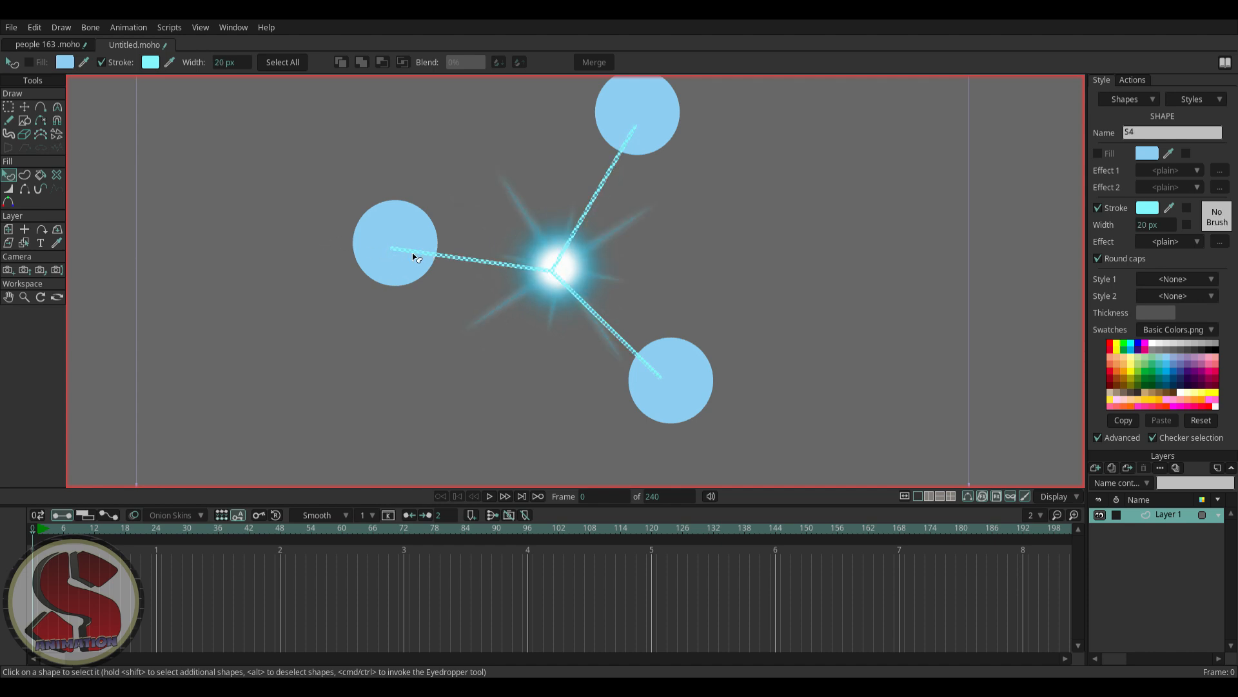
pyautogui.click(286, 225)
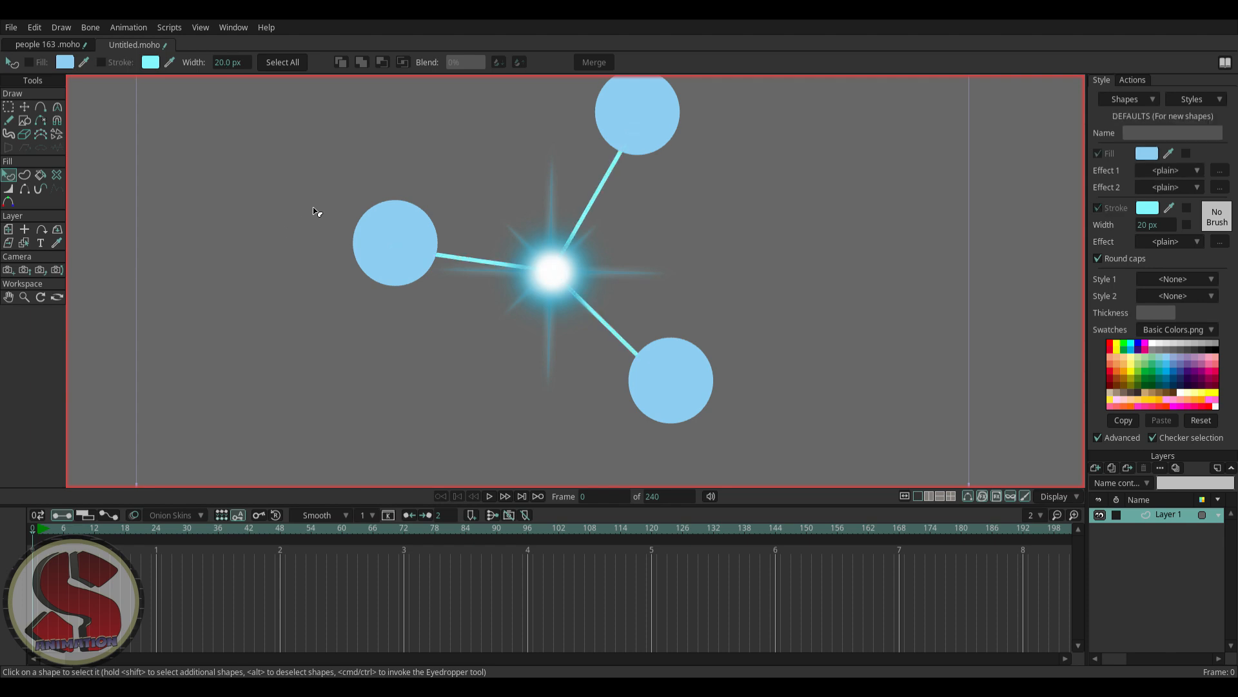
pyautogui.scroll(-3, 393, 259)
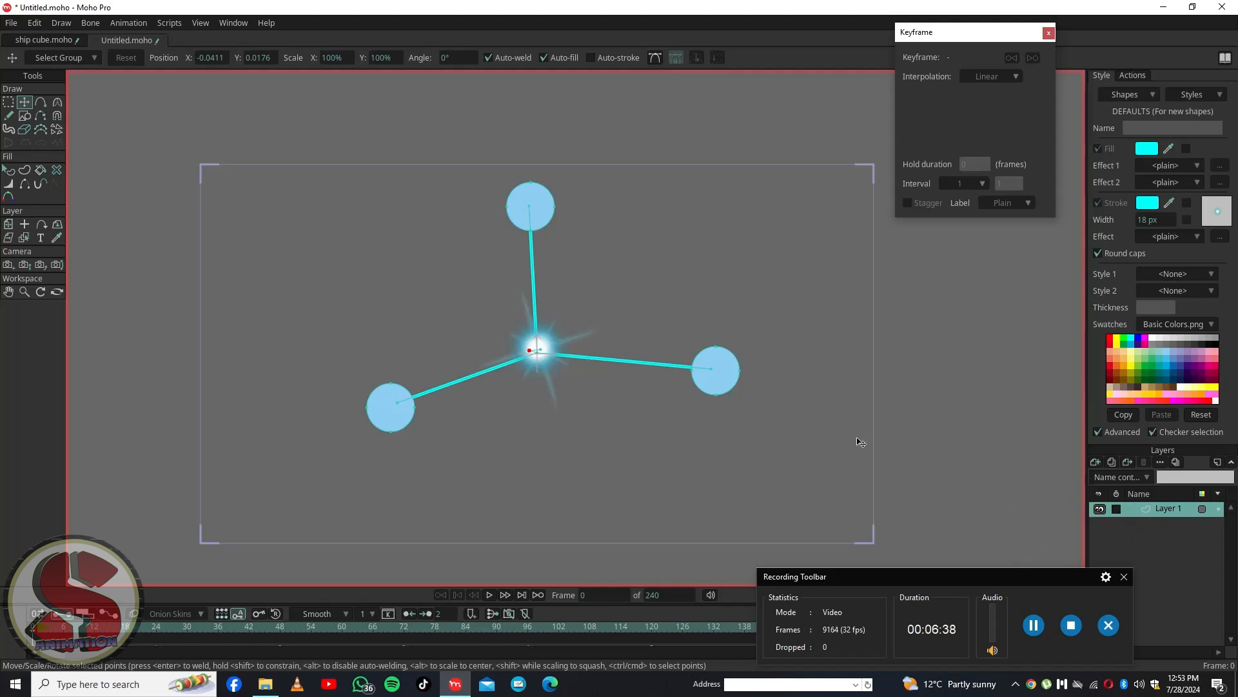
# Group Layer 1 into a new group layer named "boul effect" and convert the group to a bone layer
pyautogui.click(1094, 463)
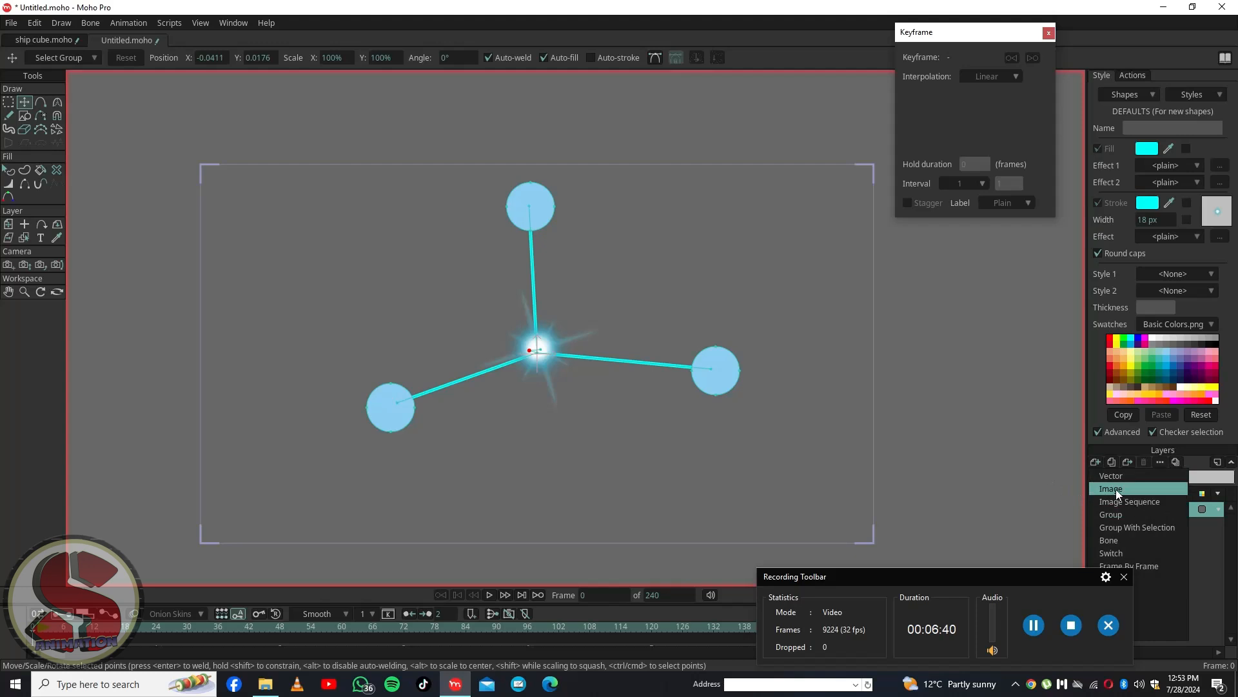
pyautogui.click(1127, 527)
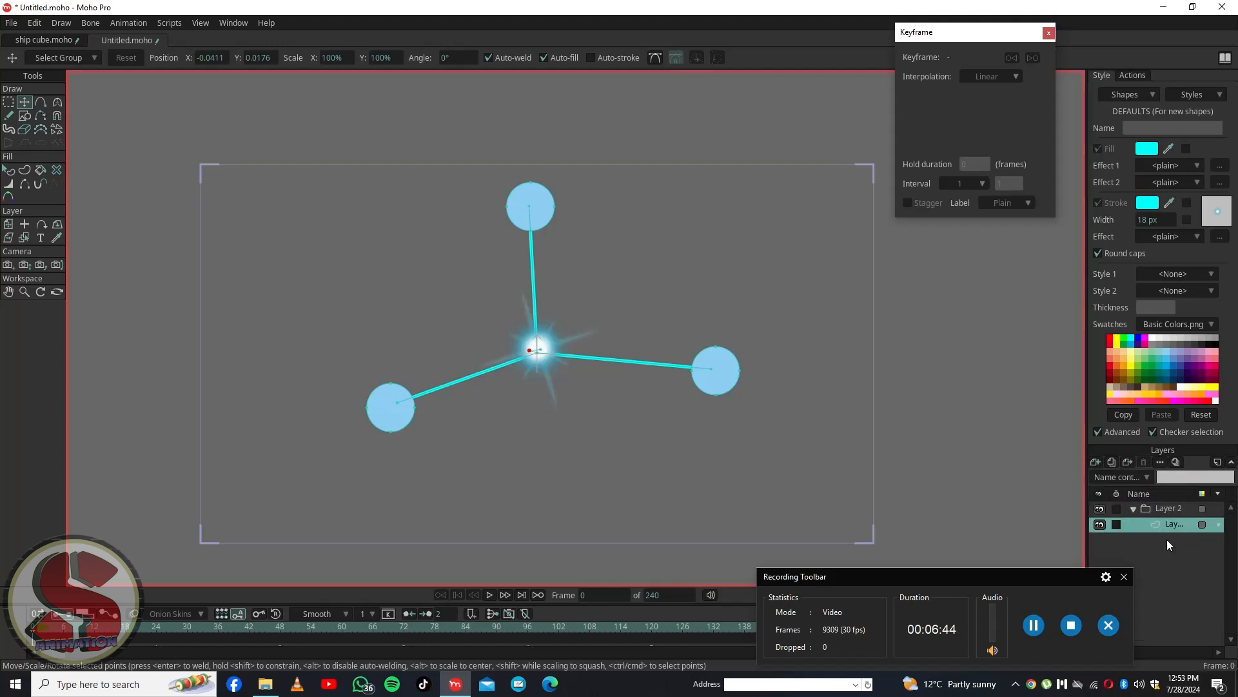
pyautogui.click(1138, 508)
pyautogui.rightClick(1141, 508)
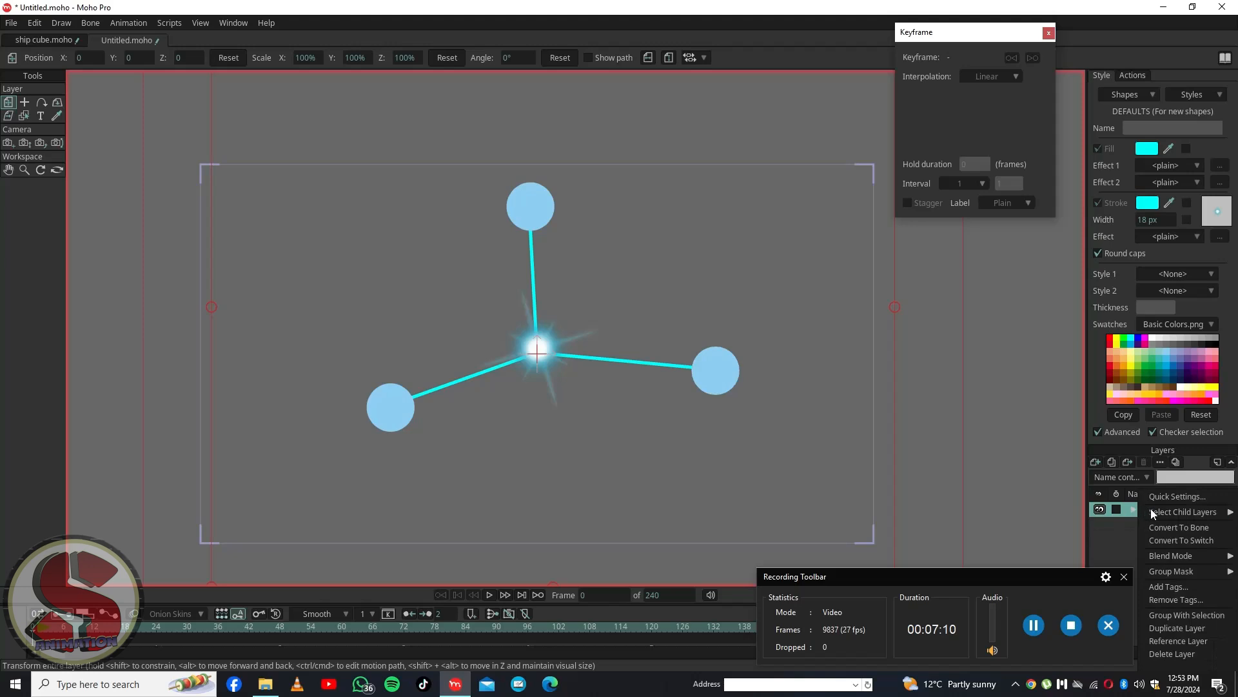
pyautogui.click(1176, 526)
pyautogui.click(1136, 508)
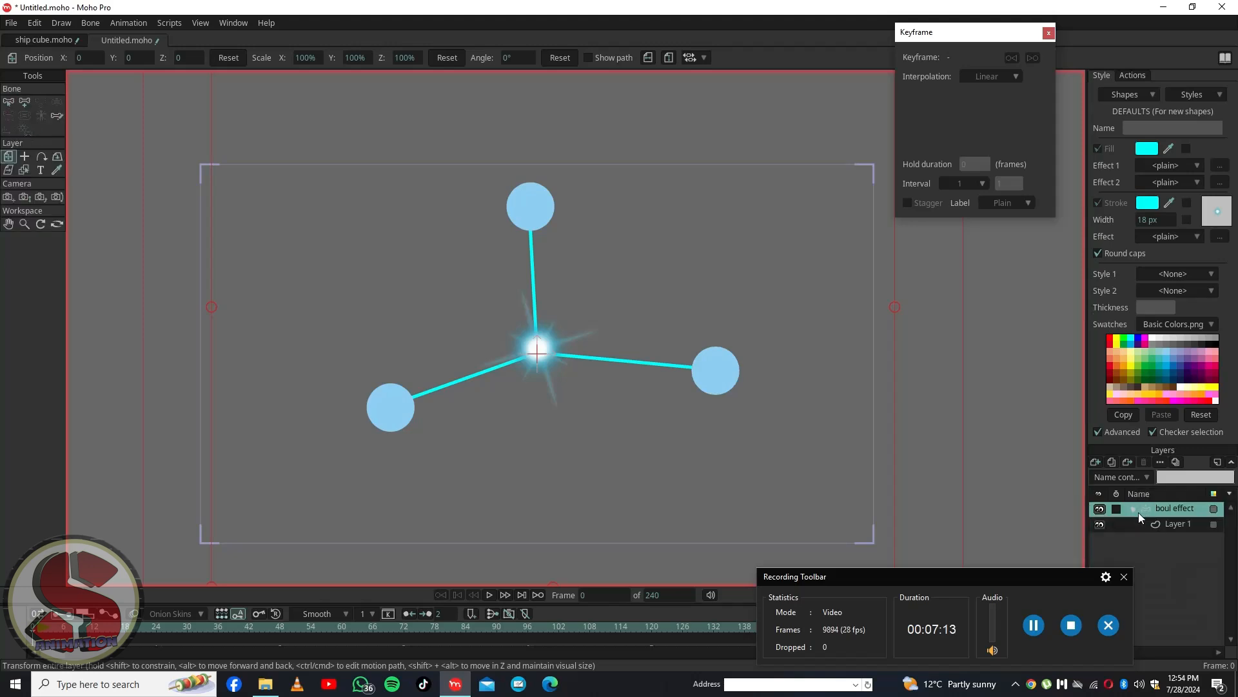
# Draw a short vertical bone below the right-hand circle and make it a smart bone dial named "mouvement"
pyautogui.click(25, 103)
pyautogui.moveTo(749, 507); pyautogui.dragTo(750, 444)
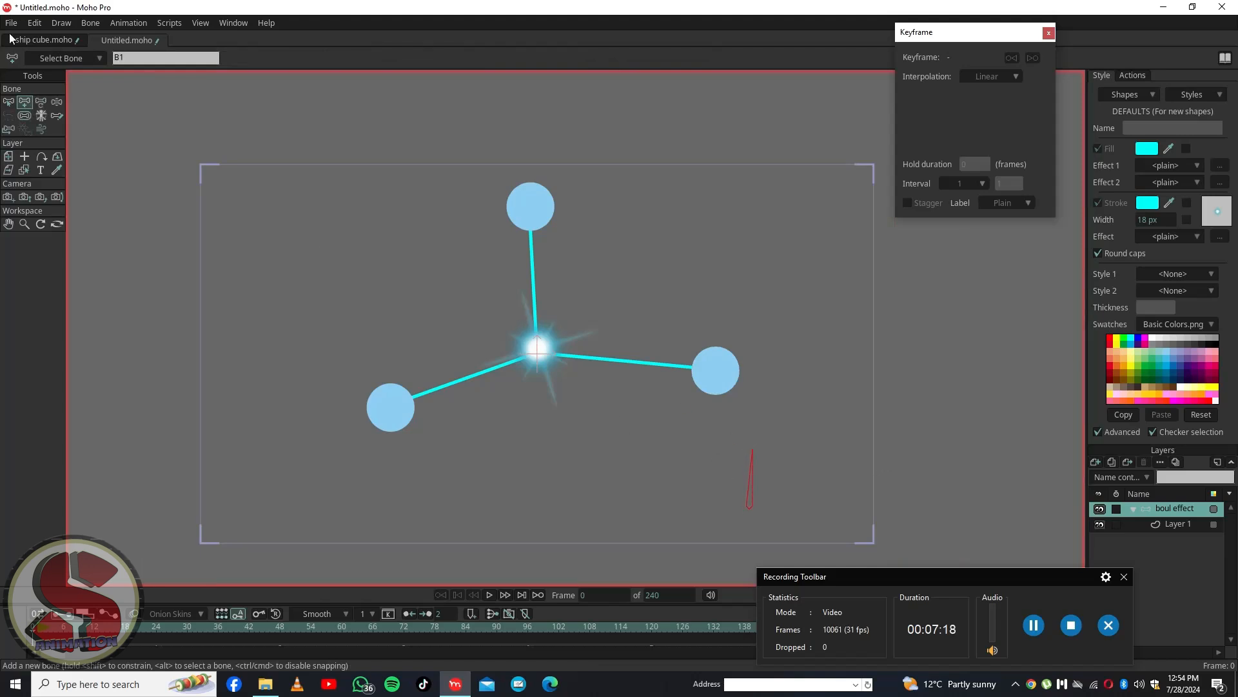
pyautogui.click(91, 22)
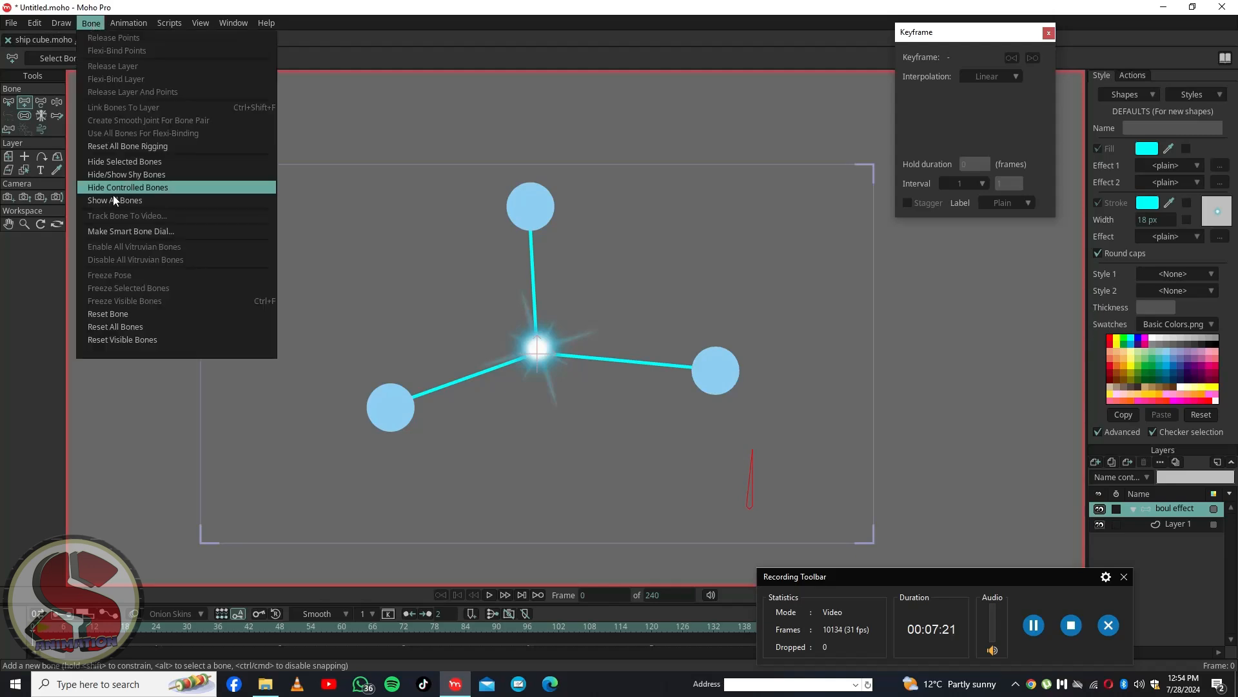
pyautogui.click(123, 231)
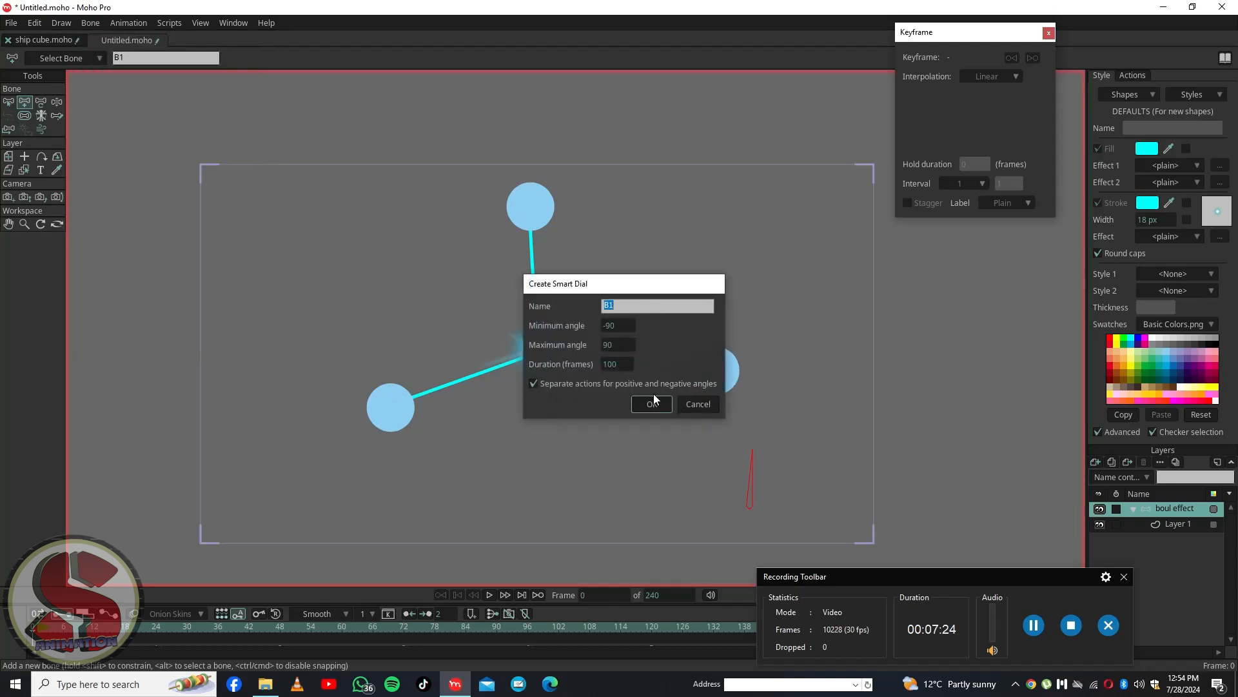
pyautogui.write('mo')
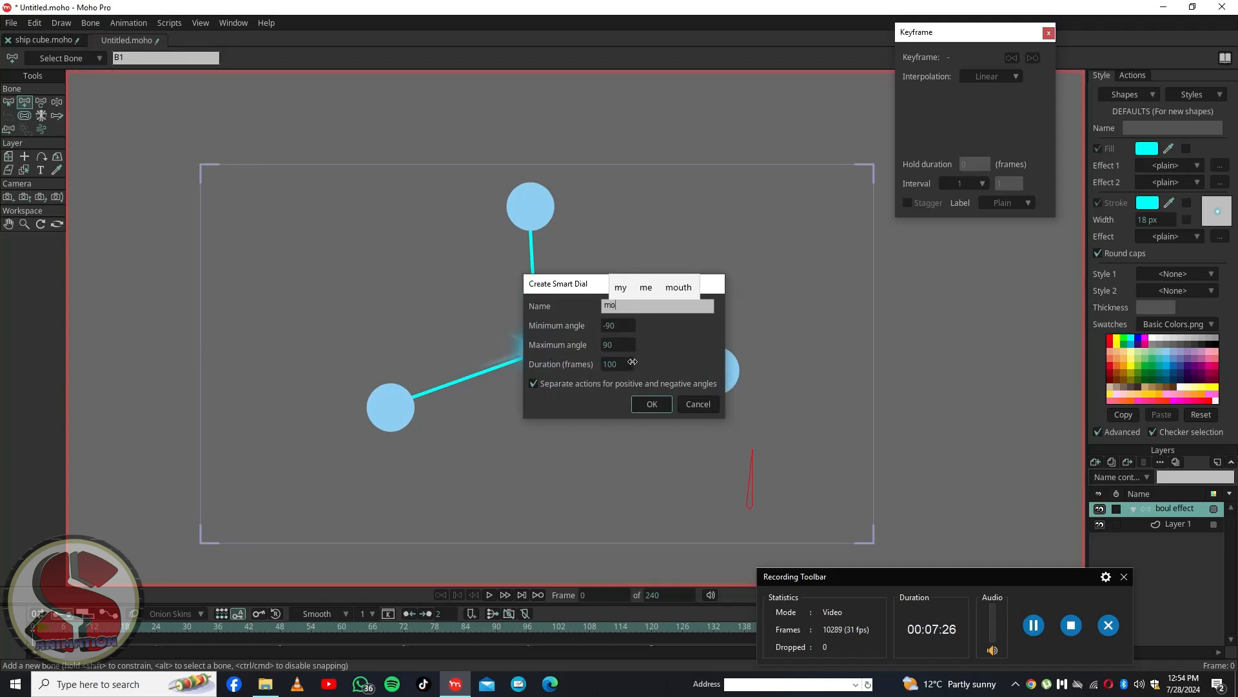
pyautogui.write('uv')
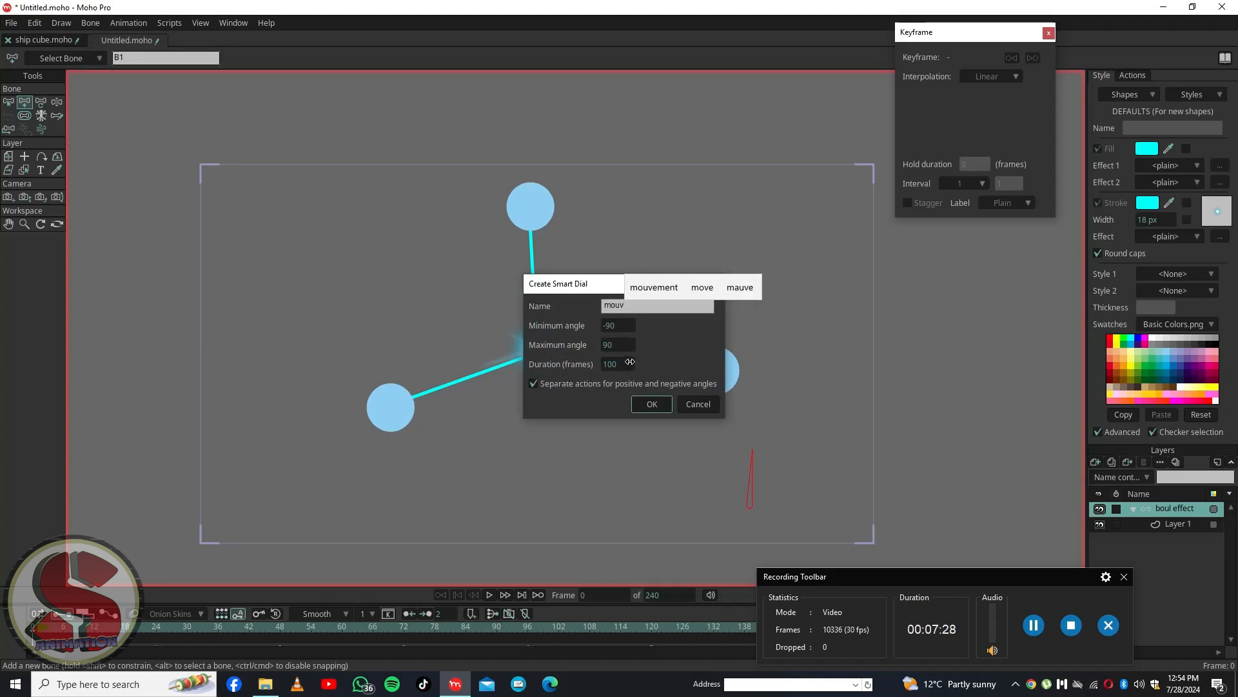
pyautogui.write('e')
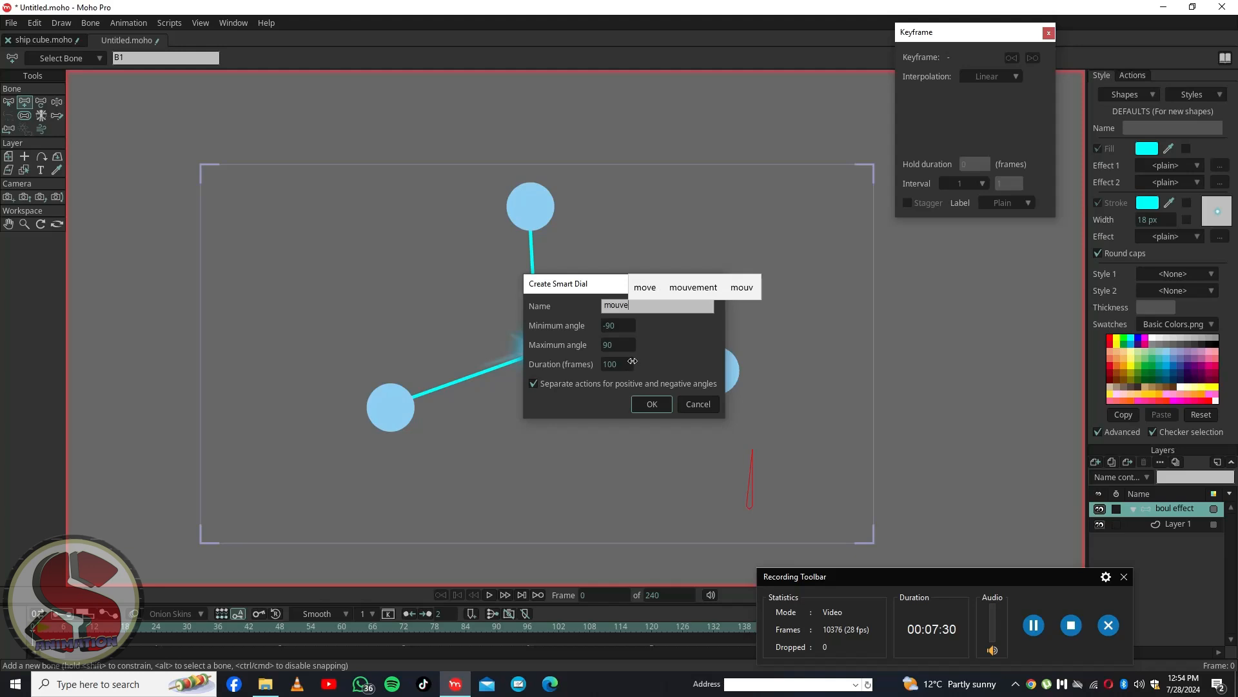
pyautogui.click(686, 296)
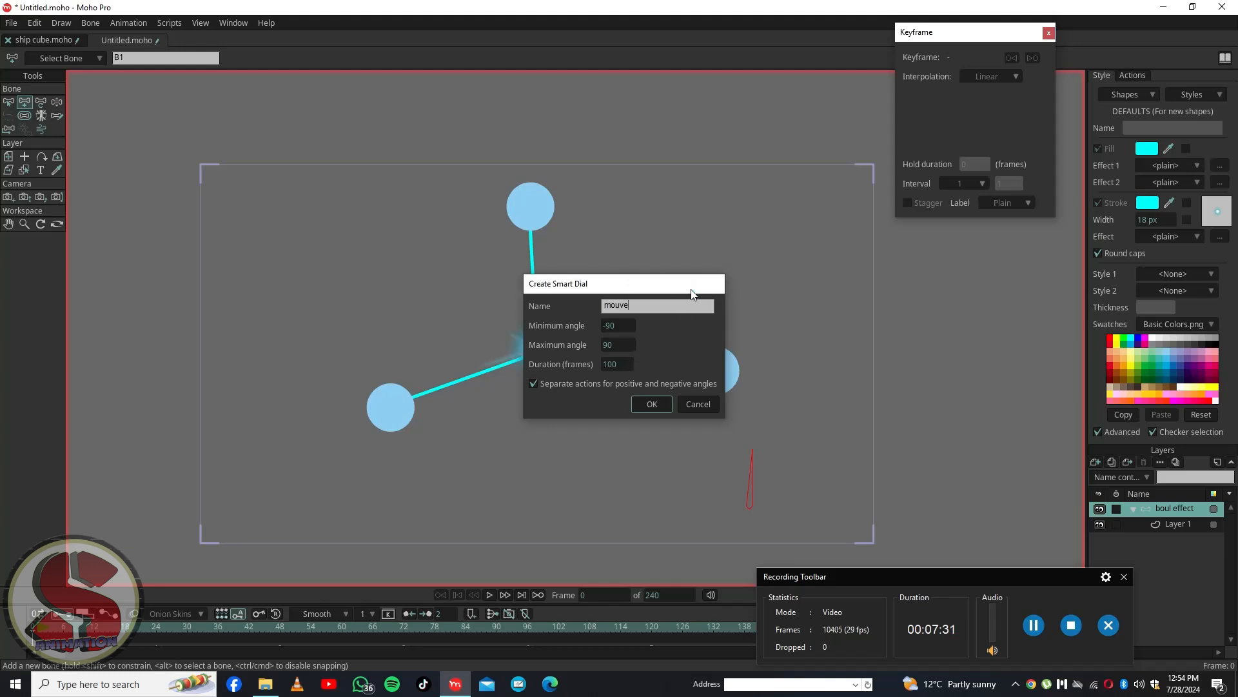
pyautogui.click(634, 408)
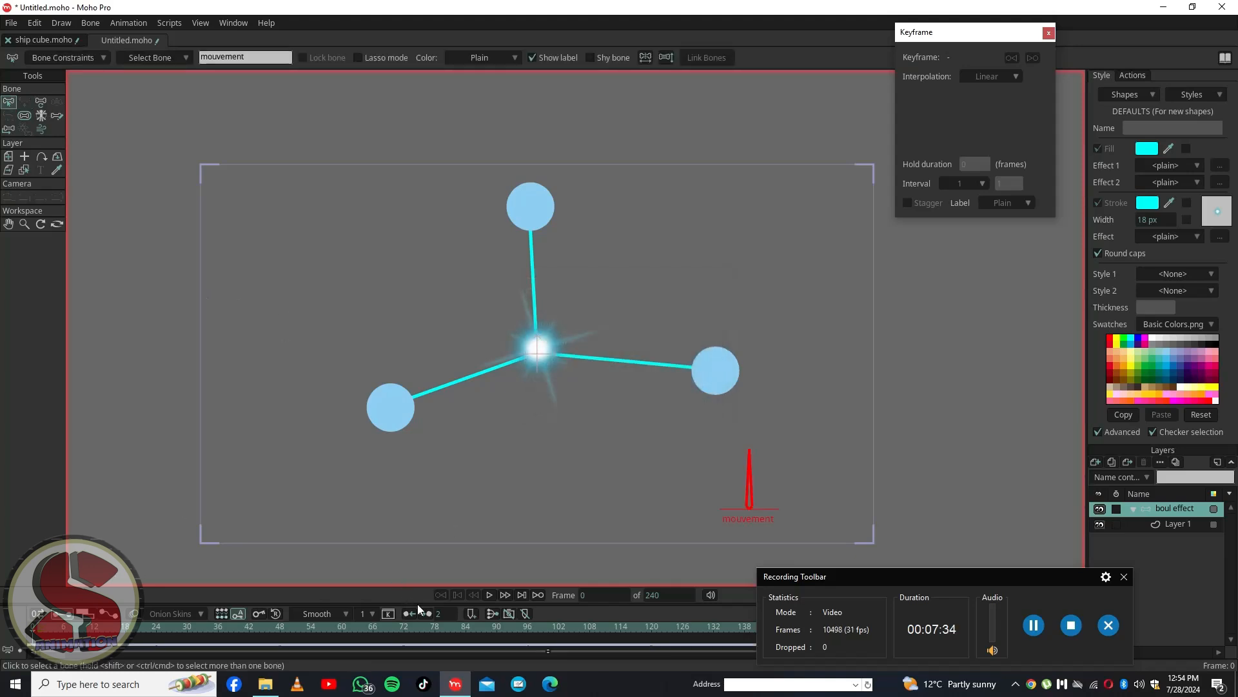
# At frame 24, move Layer 1's left circle with its line end across to the upper right of the glow
pyautogui.moveTo(426, 604); pyautogui.dragTo(424, 513)
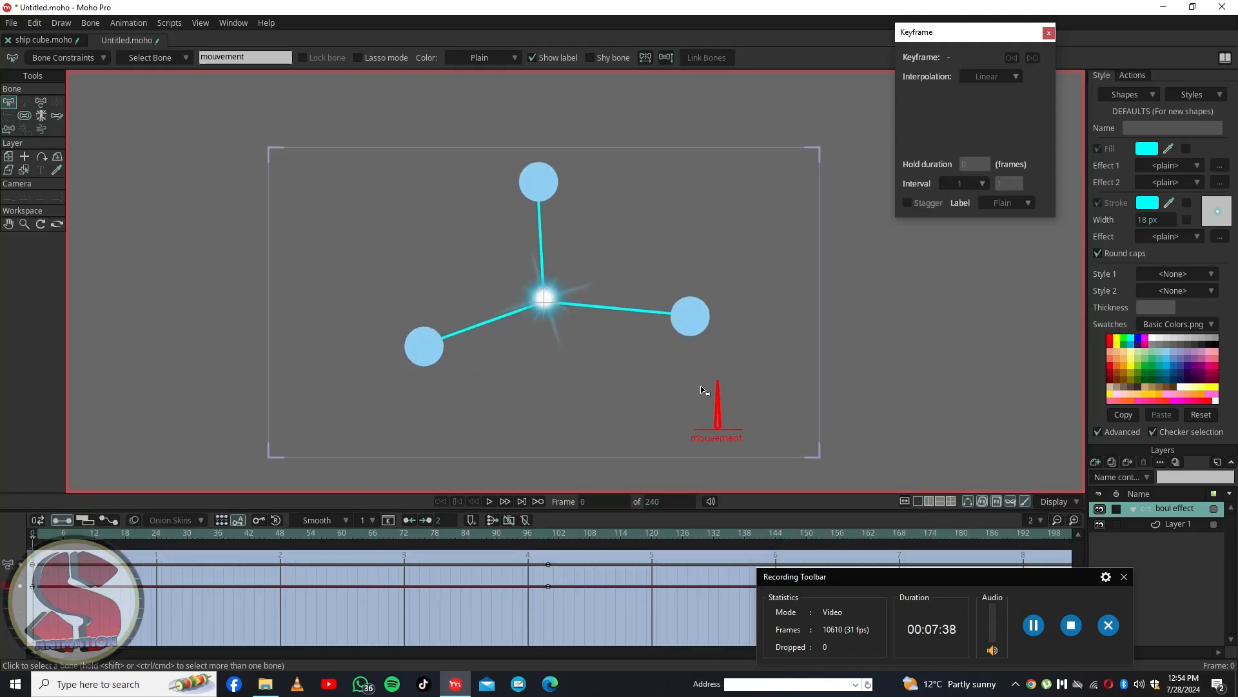
pyautogui.click(1148, 523)
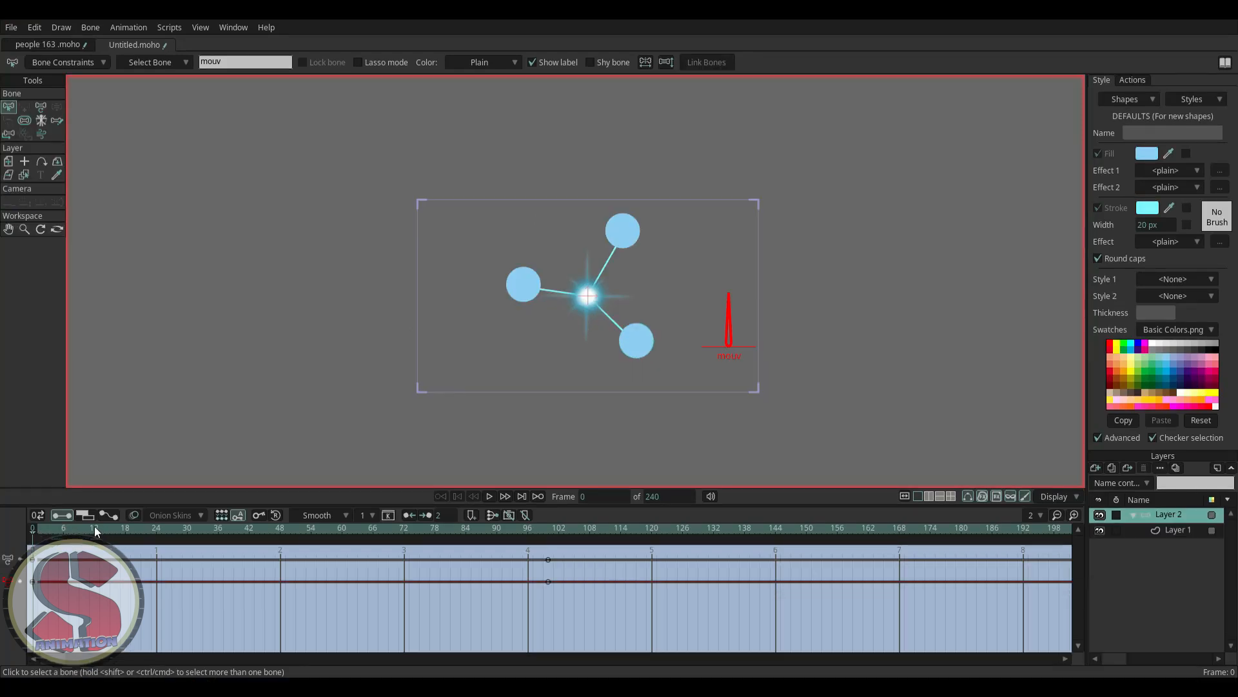
pyautogui.click(155, 526)
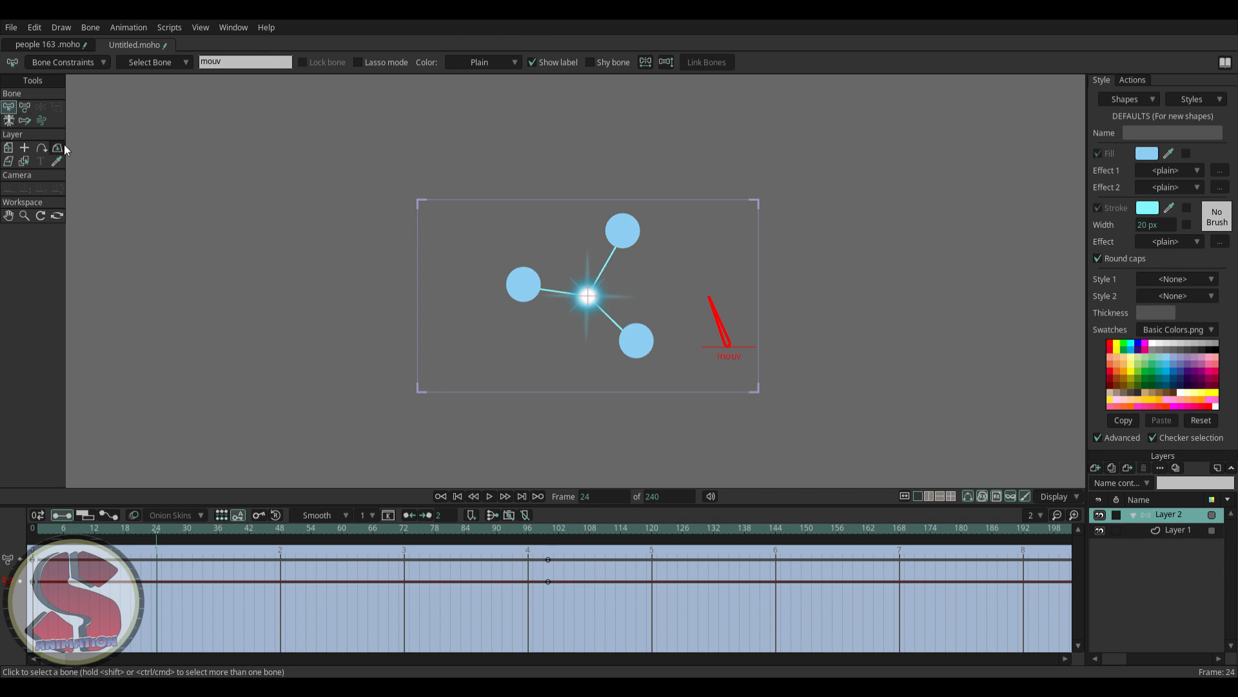
pyautogui.click(1157, 534)
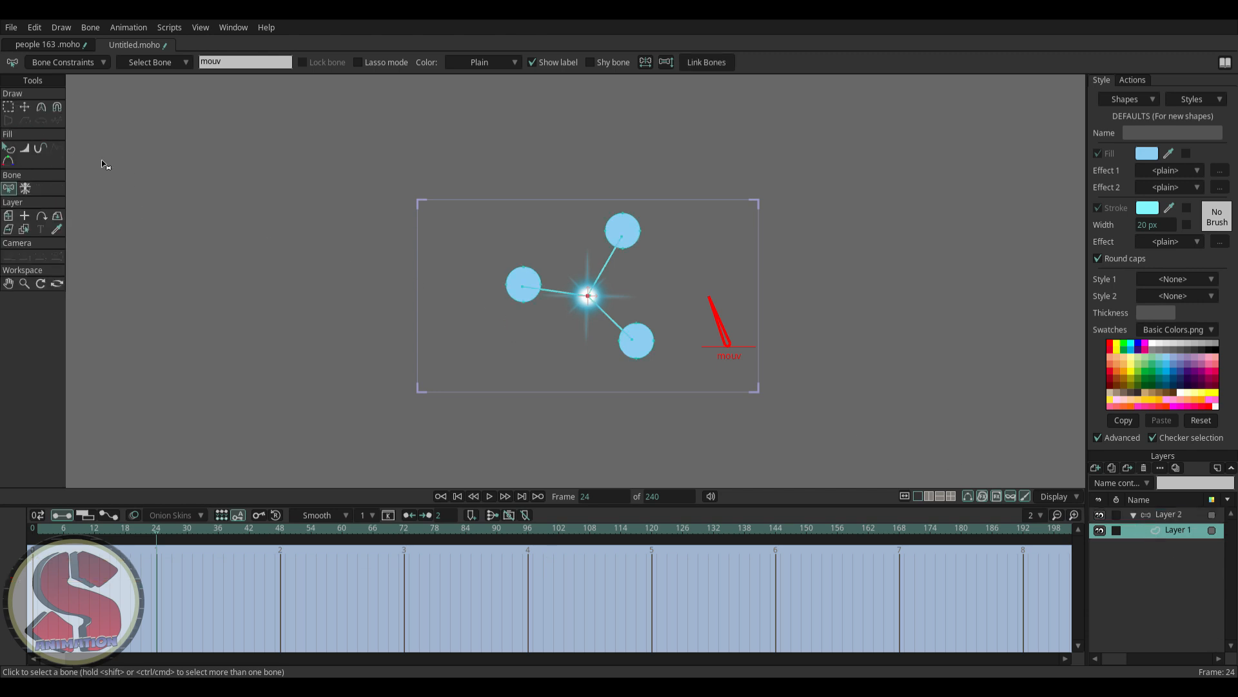
pyautogui.click(8, 107)
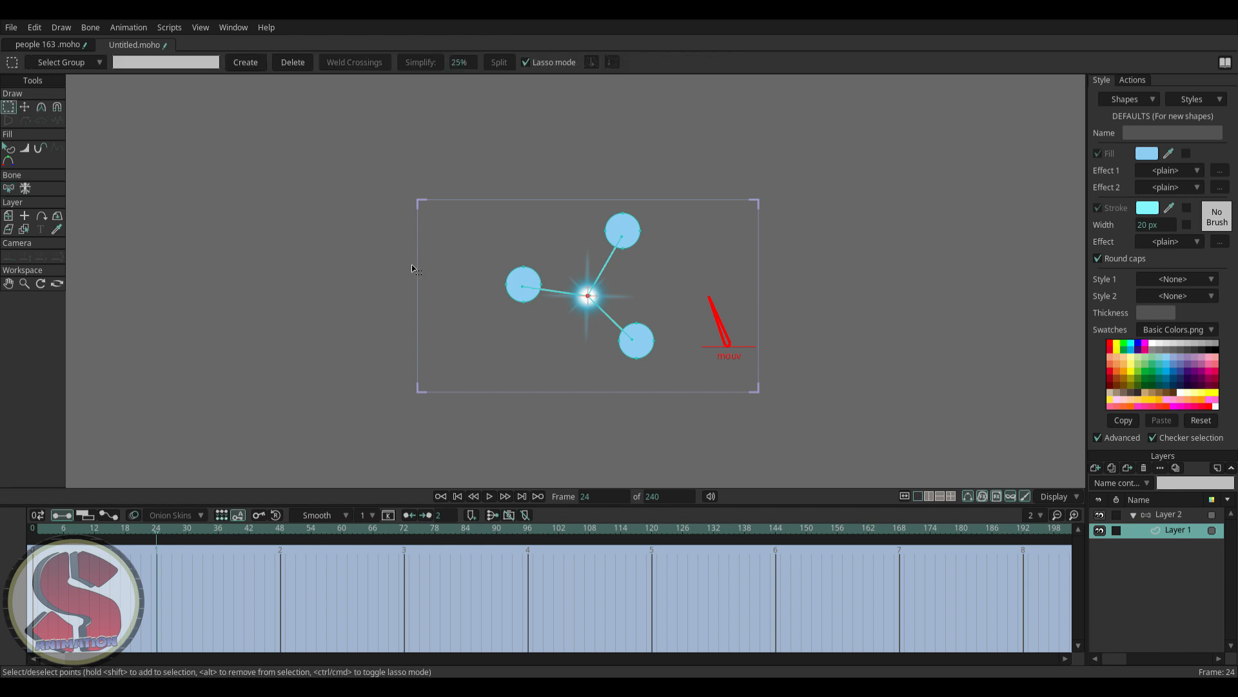
pyautogui.moveTo(414, 255)
pyautogui.mouseDown()
pyautogui.moveTo(451, 234)
pyautogui.moveTo(517, 233)
pyautogui.moveTo(557, 262)
pyautogui.moveTo(550, 305)
pyautogui.moveTo(462, 320)
pyautogui.moveTo(407, 239)
pyautogui.mouseUp()
pyautogui.click(24, 107)
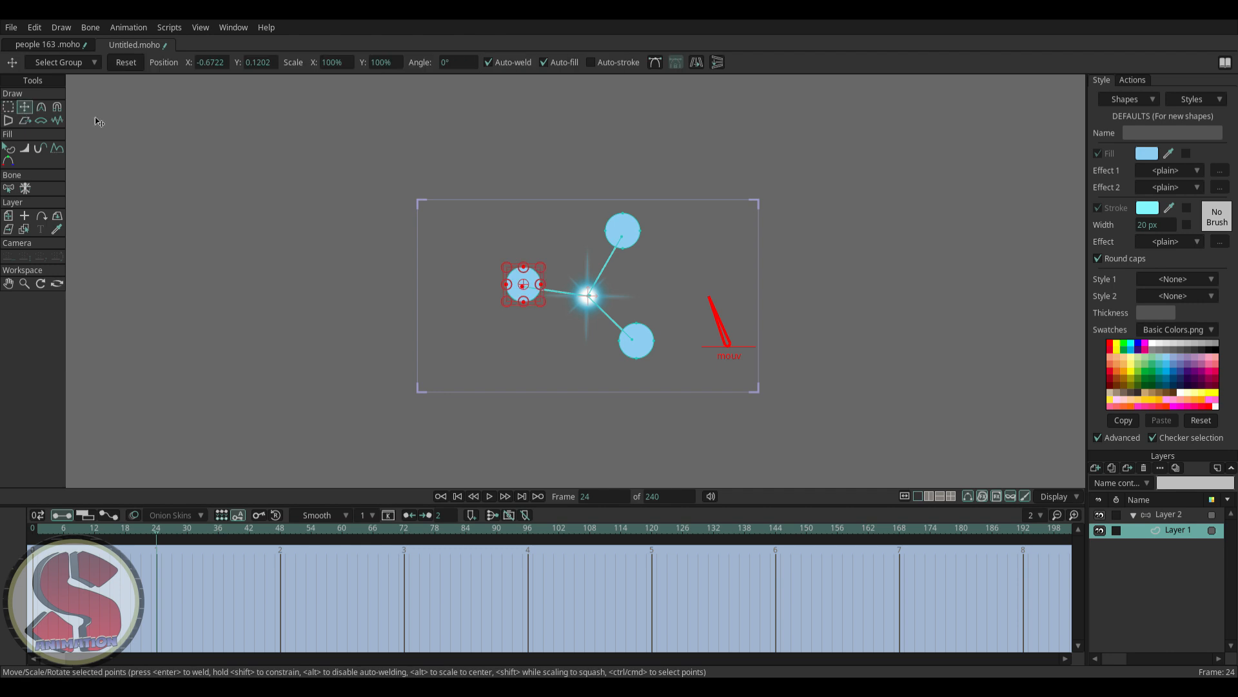
pyautogui.moveTo(527, 295); pyautogui.dragTo(695, 274)
# Move the top circle and its line end to the upper left of the glow at frame 24
pyautogui.click(11, 110)
pyautogui.moveTo(569, 200)
pyautogui.mouseDown()
pyautogui.moveTo(664, 205)
pyautogui.moveTo(599, 260)
pyautogui.moveTo(577, 193)
pyautogui.mouseUp()
pyautogui.click(25, 107)
pyautogui.moveTo(611, 237); pyautogui.dragTo(522, 233)
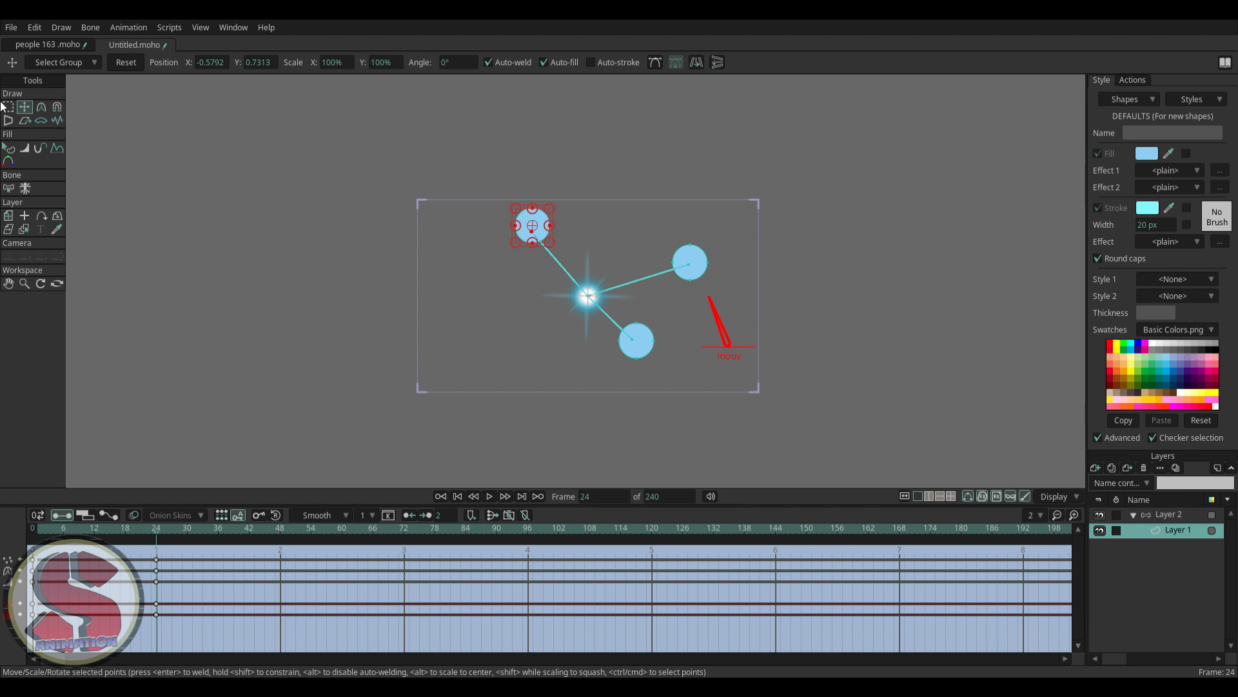
# Move the lower-right circle and its line end to the lower left of the glow at frame 24
pyautogui.press('g')
pyautogui.moveTo(571, 369)
pyautogui.mouseDown()
pyautogui.moveTo(632, 324)
pyautogui.moveTo(561, 321)
pyautogui.moveTo(566, 339)
pyautogui.mouseUp()
pyautogui.press('t')
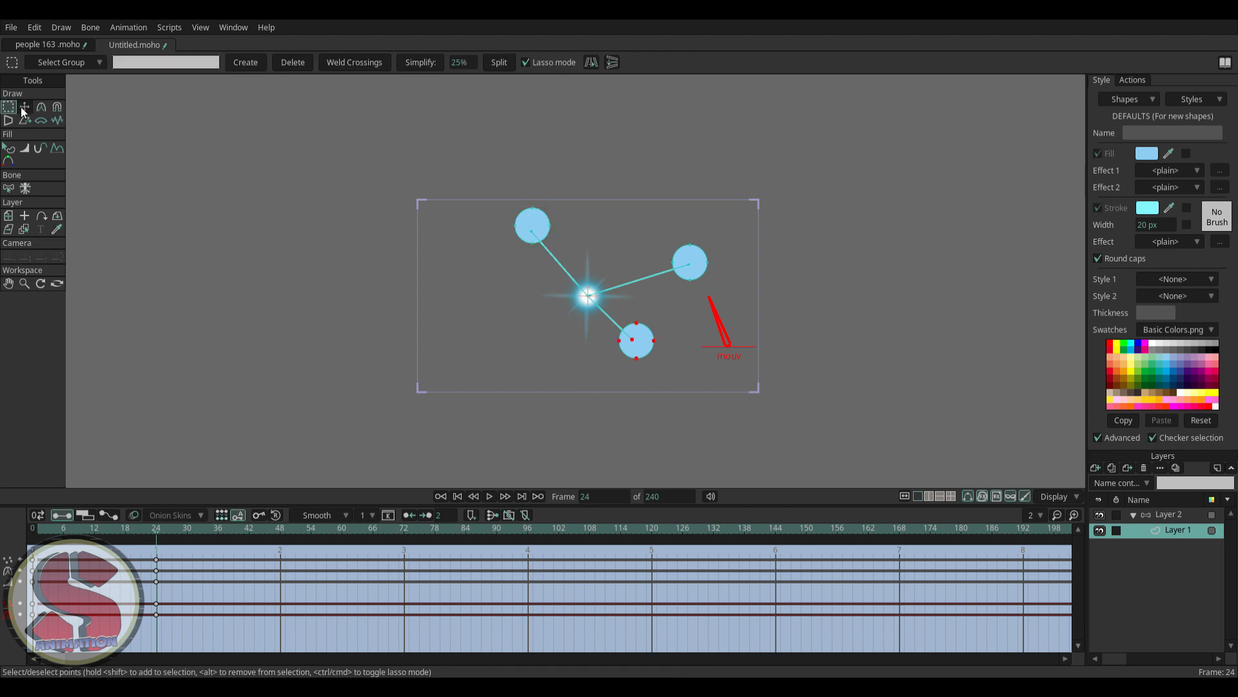
pyautogui.moveTo(646, 352)
pyautogui.mouseDown()
pyautogui.moveTo(454, 379)
pyautogui.moveTo(566, 391)
pyautogui.mouseUp()
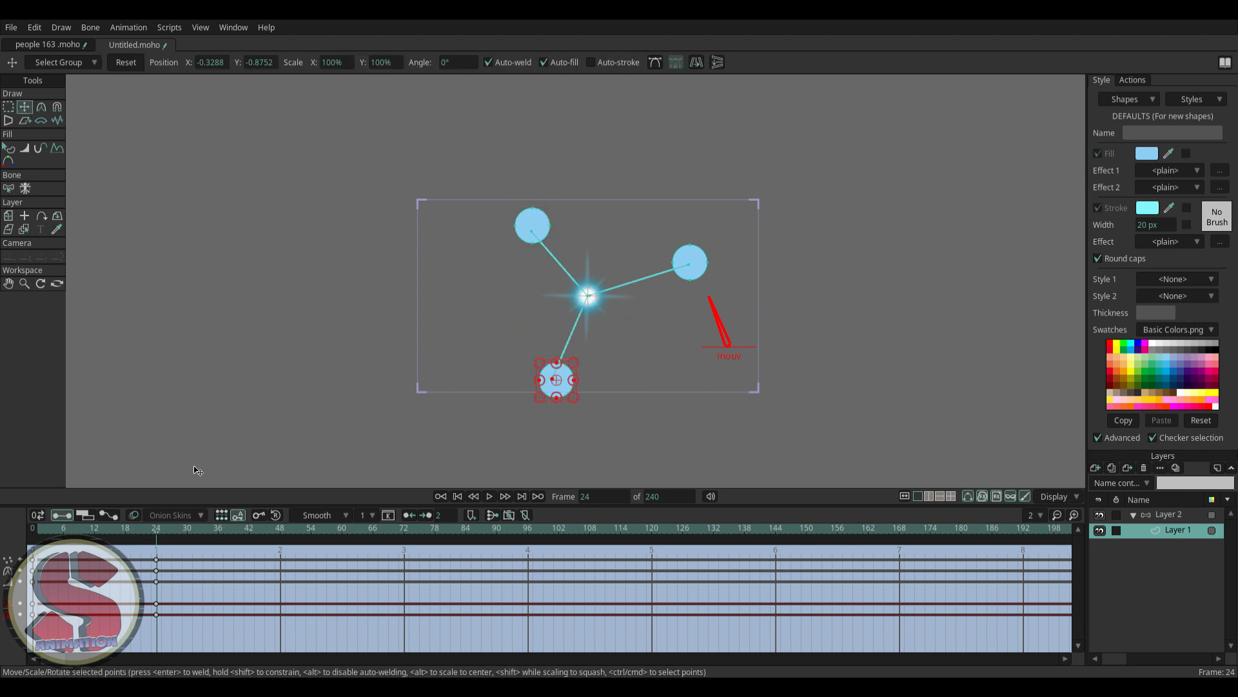
# At frame 48, move the bottom circle with its line end up to just right of straight above the glow
pyautogui.click(281, 528)
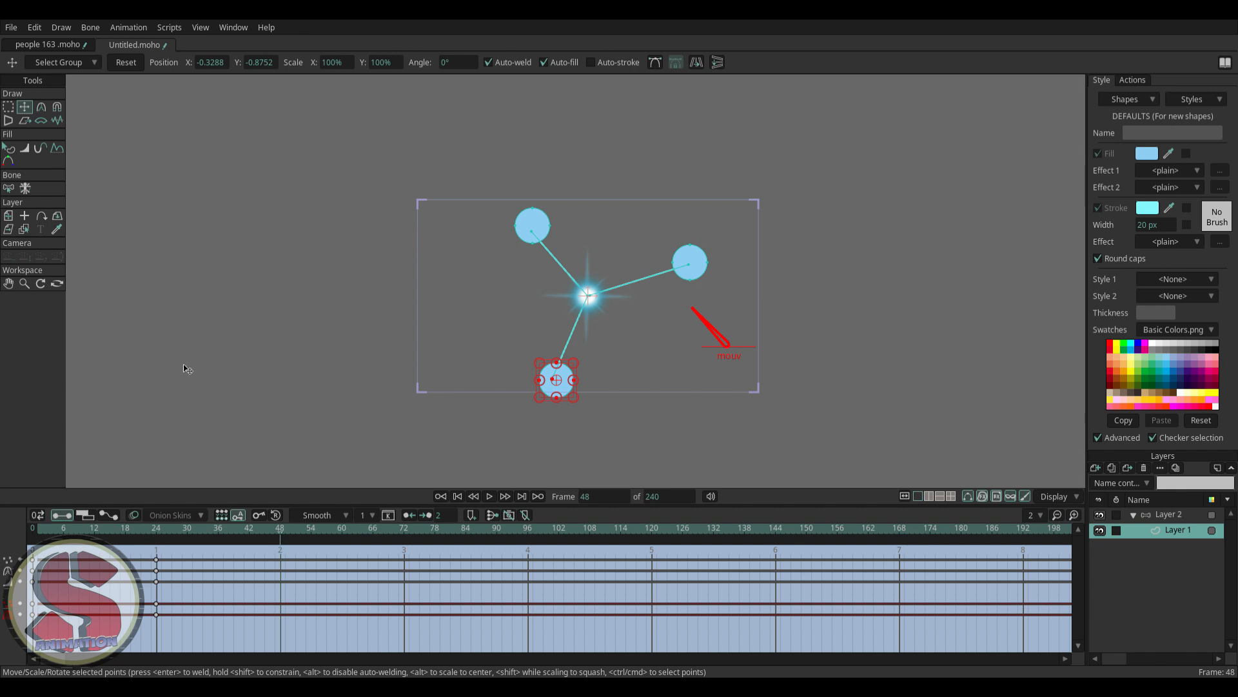
pyautogui.click(9, 108)
pyautogui.click(626, 270)
pyautogui.click(24, 107)
pyautogui.click(9, 107)
pyautogui.moveTo(517, 423)
pyautogui.mouseDown()
pyautogui.moveTo(564, 360)
pyautogui.moveTo(583, 416)
pyautogui.moveTo(620, 228)
pyautogui.mouseUp()
pyautogui.click(25, 107)
# At frame 48, move the upper-left circle to the lower right of the glow and the right circle down closer to the glow
pyautogui.click(8, 107)
pyautogui.moveTo(525, 187)
pyautogui.mouseDown()
pyautogui.moveTo(568, 252)
pyautogui.moveTo(542, 191)
pyautogui.moveTo(688, 375)
pyautogui.moveTo(672, 355)
pyautogui.moveTo(685, 361)
pyautogui.mouseUp()
pyautogui.click(24, 108)
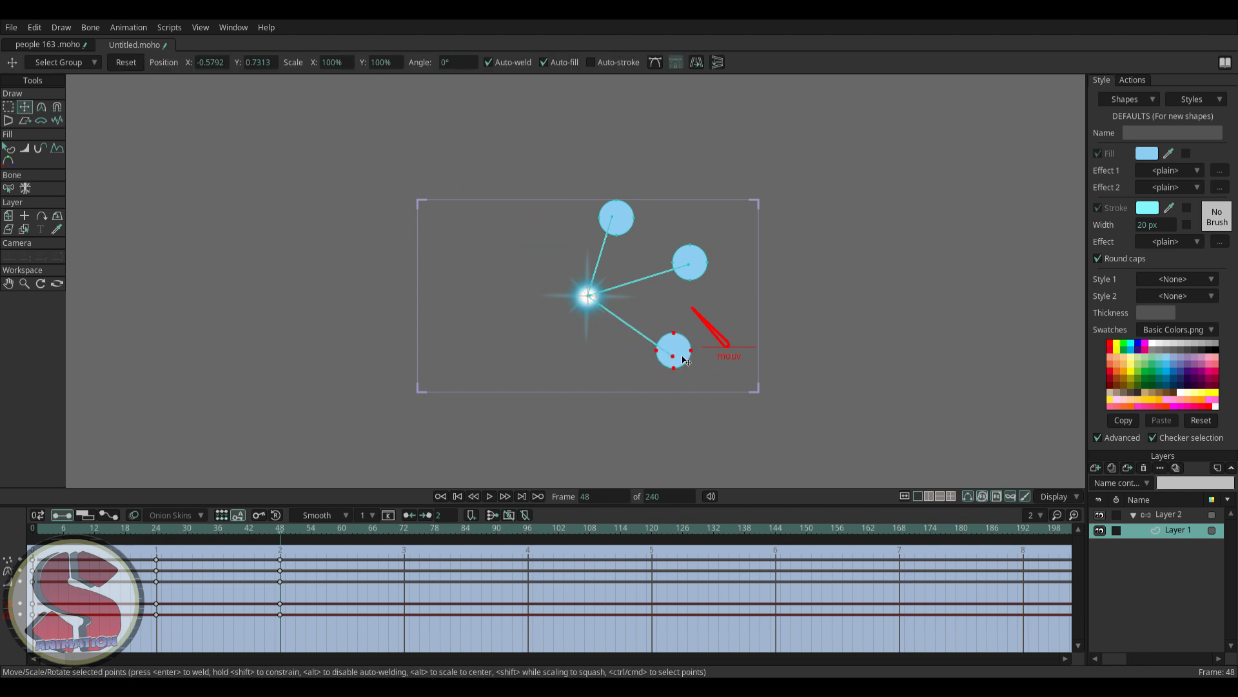
pyautogui.click(8, 106)
pyautogui.moveTo(641, 257)
pyautogui.mouseDown()
pyautogui.moveTo(732, 283)
pyautogui.moveTo(644, 230)
pyautogui.moveTo(447, 306)
pyautogui.moveTo(734, 388)
pyautogui.moveTo(663, 321)
pyautogui.mouseUp()
pyautogui.click(24, 107)
# At frame 72, move the top circle with its line end down to below the glow
pyautogui.click(404, 528)
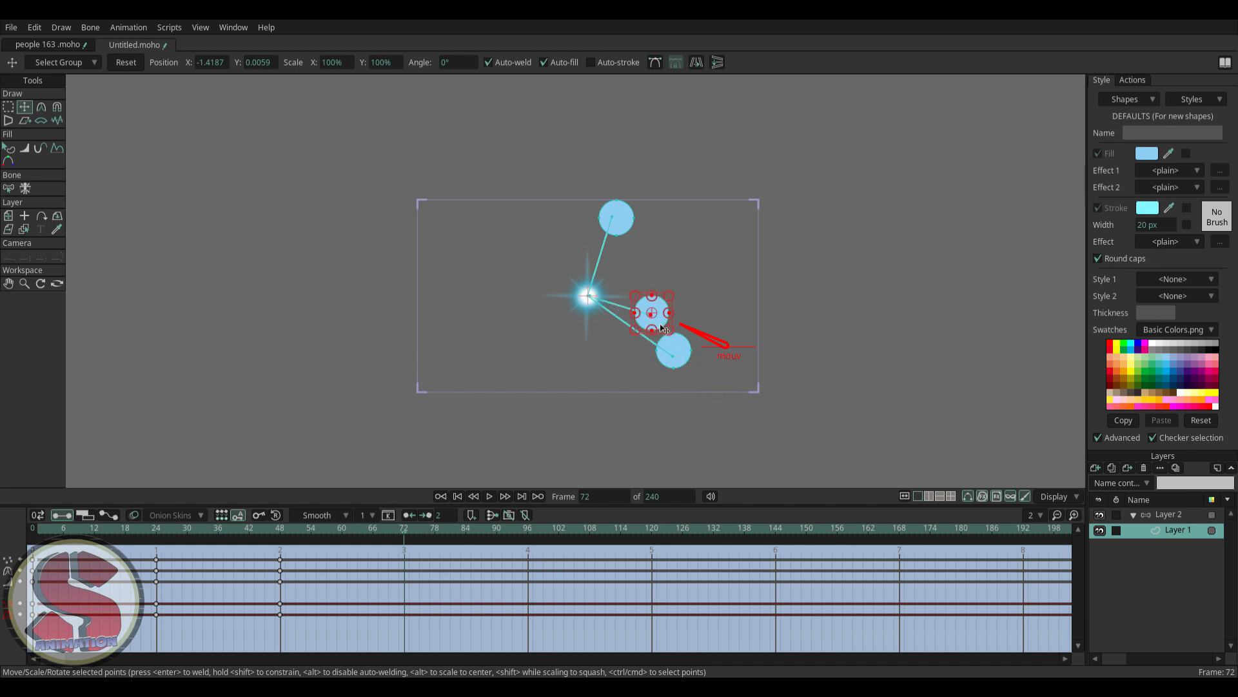
pyautogui.press('g')
pyautogui.moveTo(587, 177)
pyautogui.mouseDown()
pyautogui.moveTo(604, 254)
pyautogui.moveTo(575, 179)
pyautogui.moveTo(622, 238)
pyautogui.moveTo(637, 388)
pyautogui.mouseUp()
pyautogui.moveTo(575, 205)
pyautogui.mouseDown()
pyautogui.moveTo(587, 187)
pyautogui.moveTo(576, 197)
pyautogui.mouseUp()
pyautogui.click(25, 106)
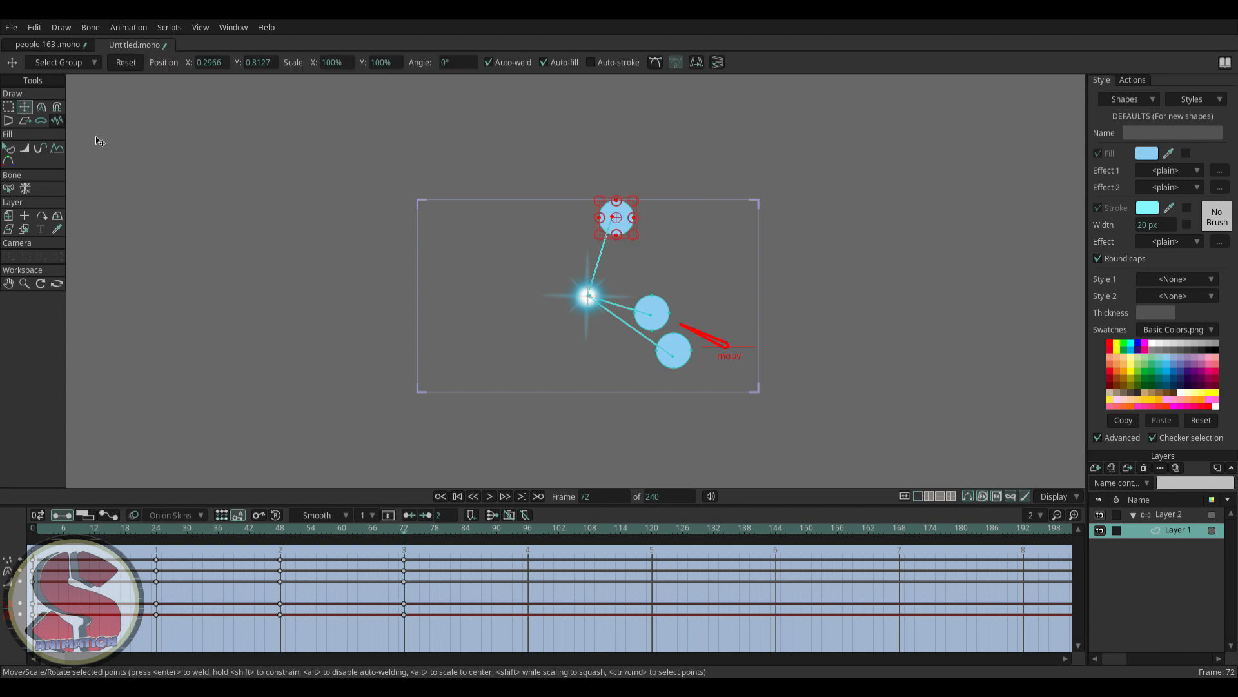
pyautogui.moveTo(632, 229)
pyautogui.mouseDown()
pyautogui.moveTo(612, 386)
pyautogui.moveTo(665, 330)
pyautogui.moveTo(691, 323)
pyautogui.moveTo(706, 371)
pyautogui.moveTo(651, 375)
pyautogui.mouseUp()
# Move the lower-right circle with its line end to the upper left of the glow at frame 72
pyautogui.click(9, 107)
pyautogui.click(26, 108)
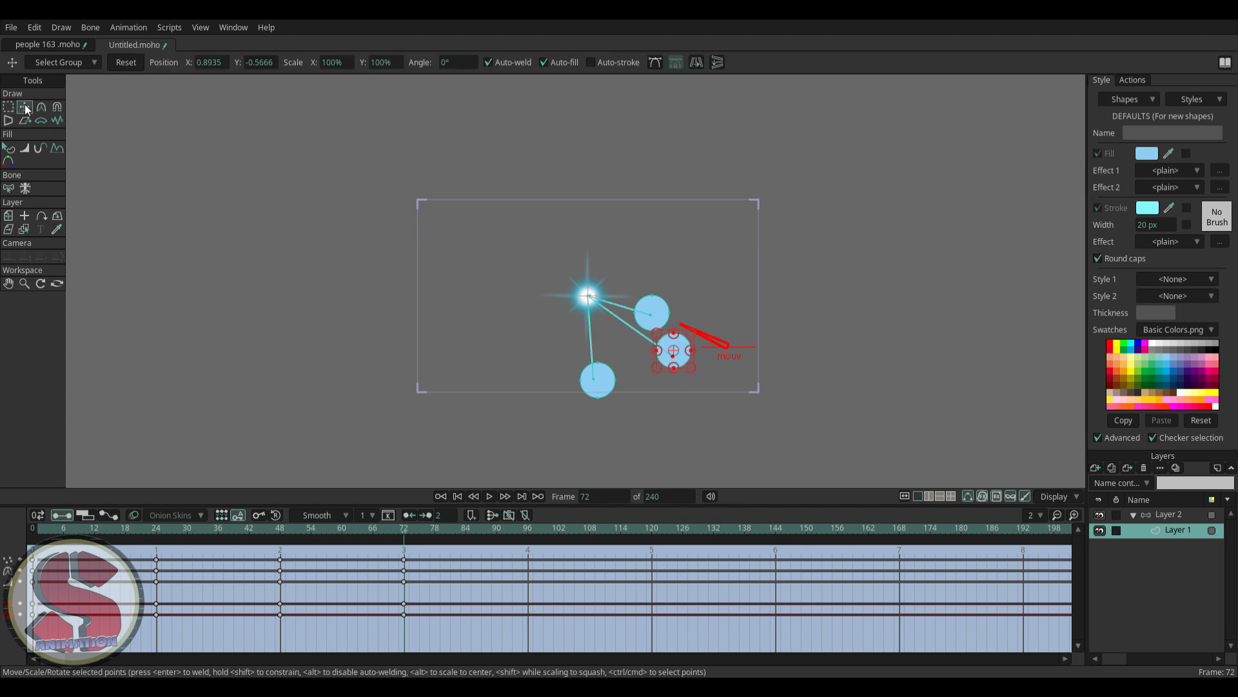
pyautogui.moveTo(681, 348); pyautogui.dragTo(550, 219)
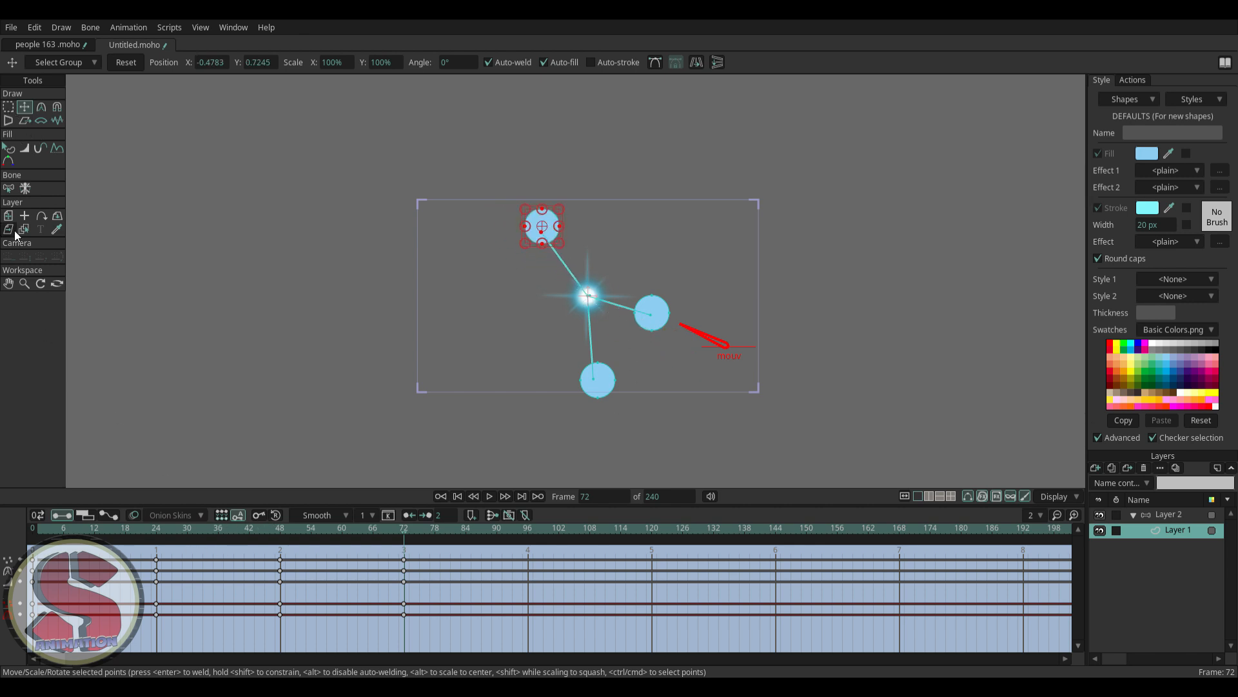
# Copy Layer 1's frame 0 keyframes and paste them at frame 96 to restore the starting pose
pyautogui.moveTo(39, 547); pyautogui.dragTo(24, 657)
pyautogui.click(528, 531)
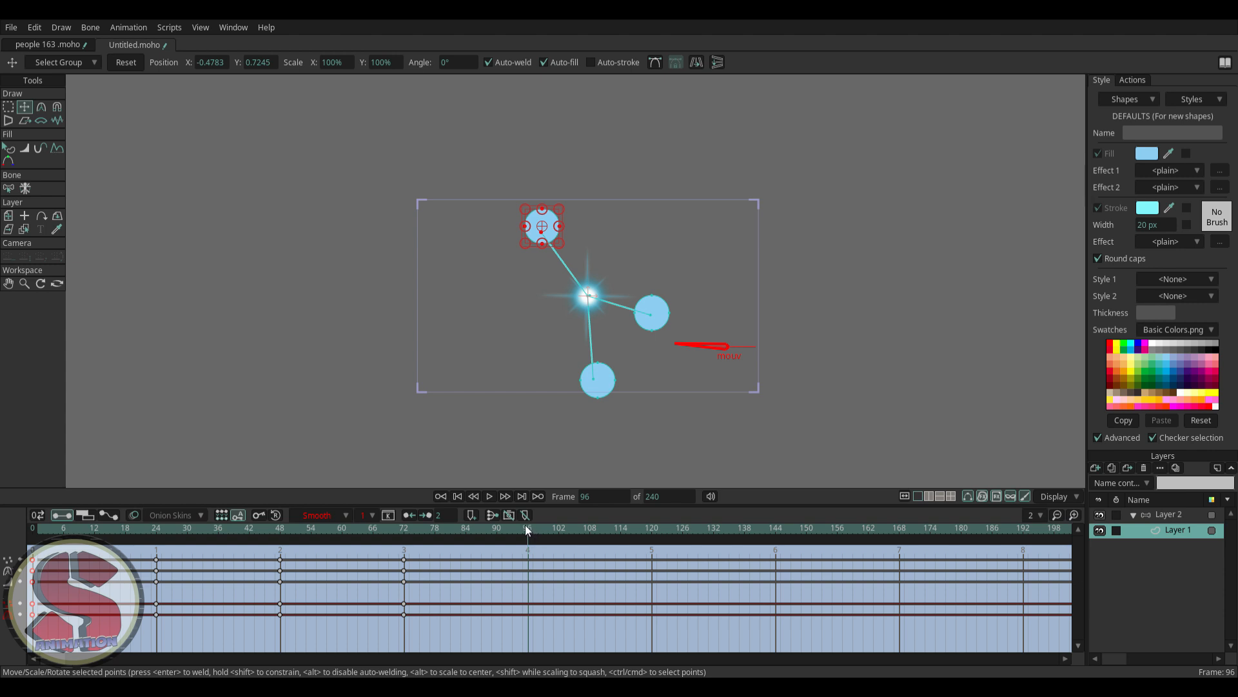
pyautogui.hotkey('ctrl', 'v')
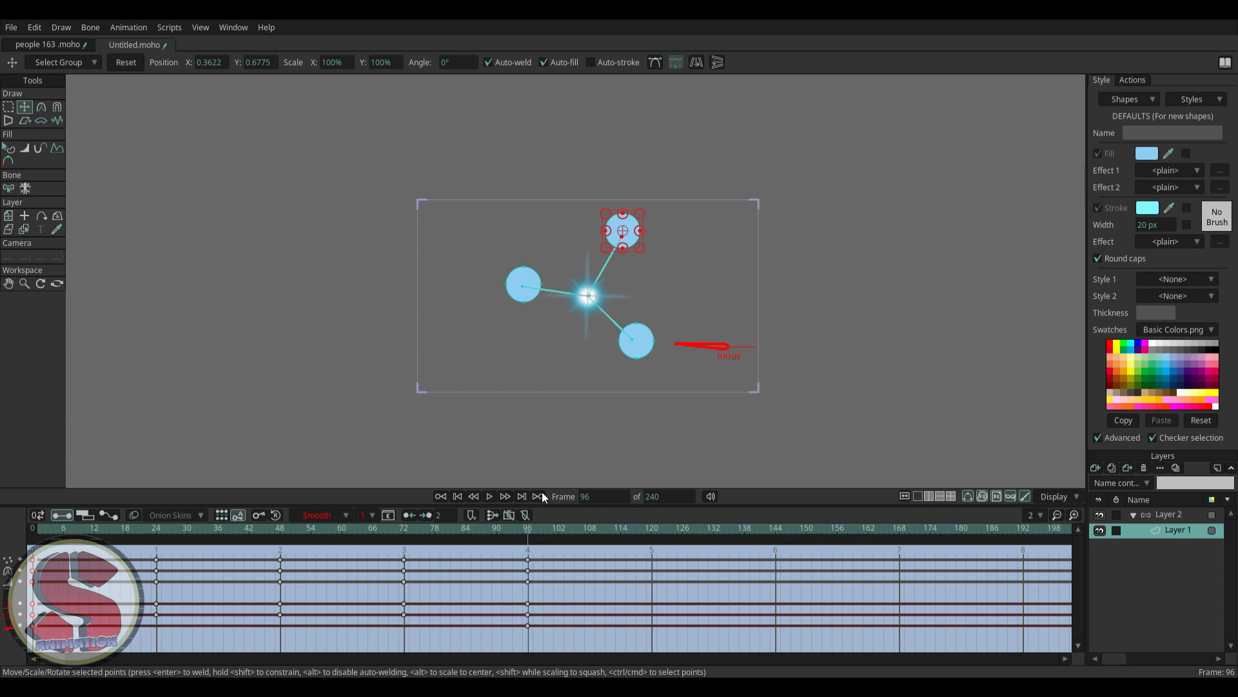
# Select all of Layer 1's keyframes from frame 0 to 96 and set their interpolation to Elastic
pyautogui.moveTo(525, 529); pyautogui.dragTo(29, 544)
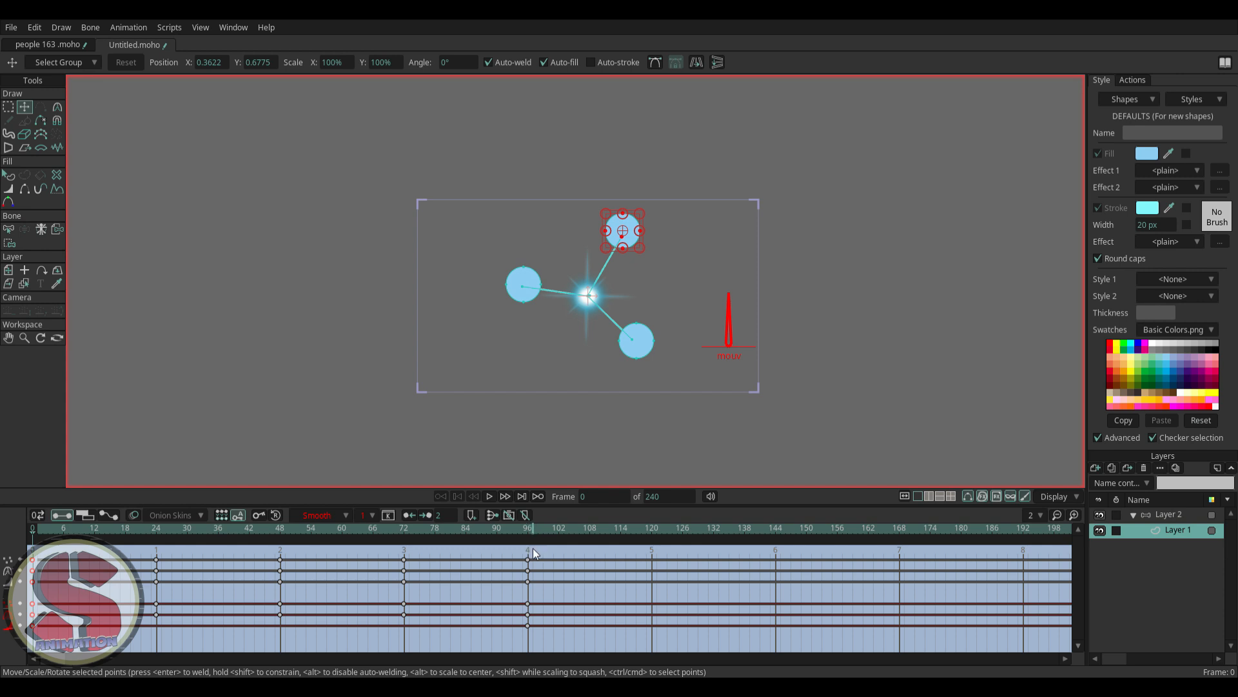
pyautogui.moveTo(533, 549); pyautogui.dragTo(20, 653)
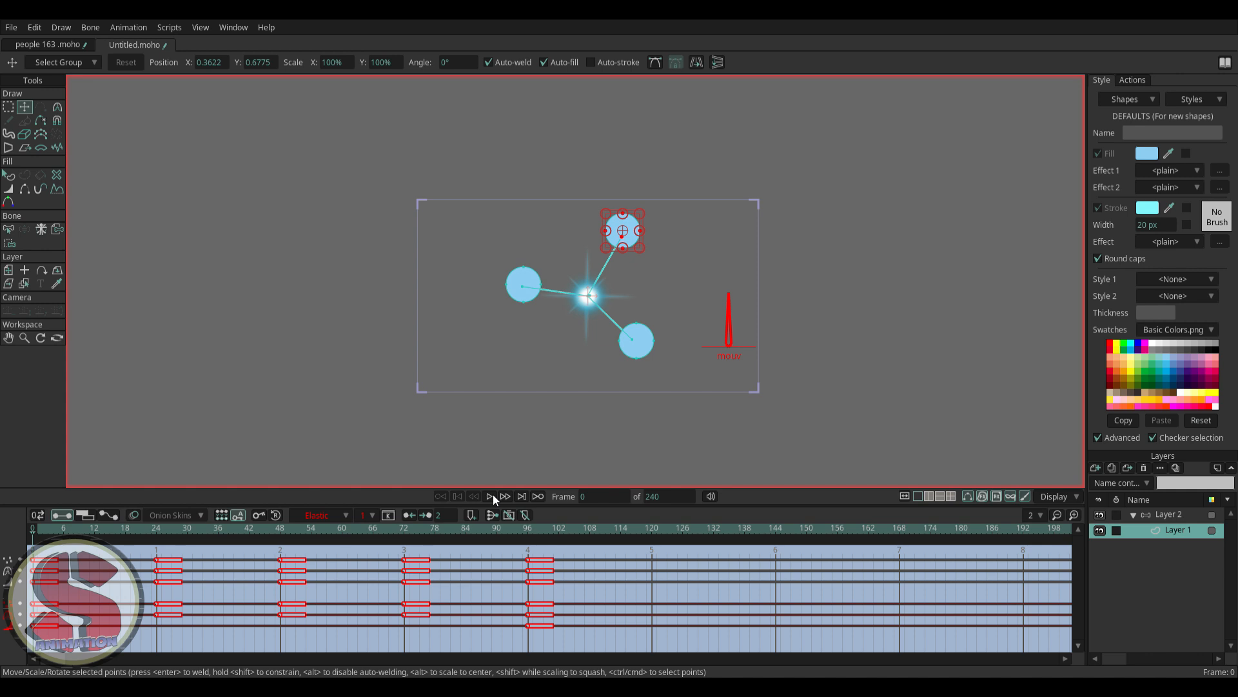
# Play back the animation with the bone layer Layer 2 selected, stop it, and reselect Layer 1
pyautogui.click(1173, 514)
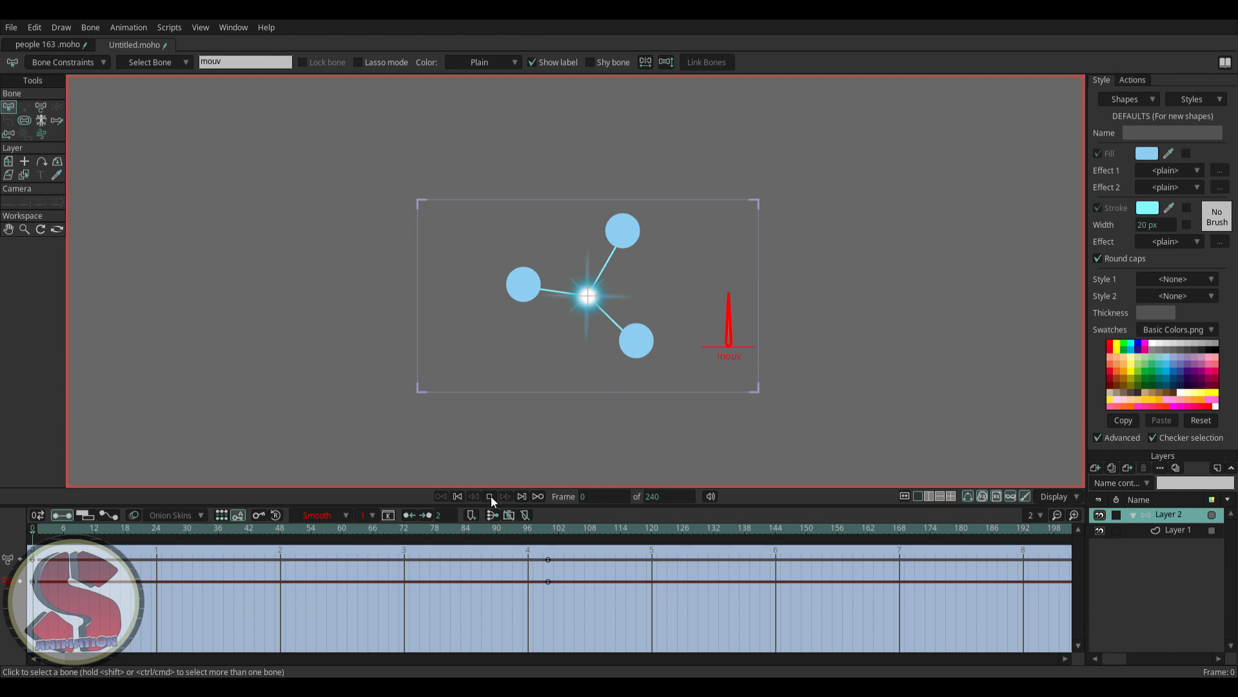
pyautogui.click(490, 497)
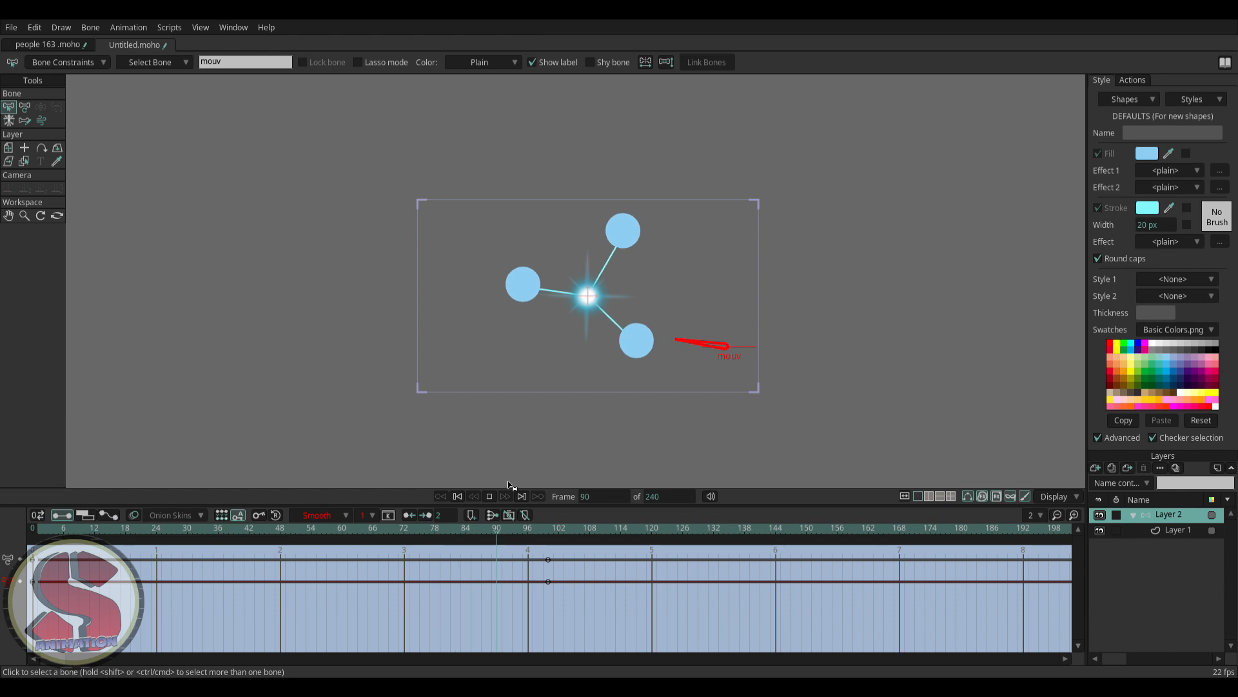
pyautogui.click(489, 496)
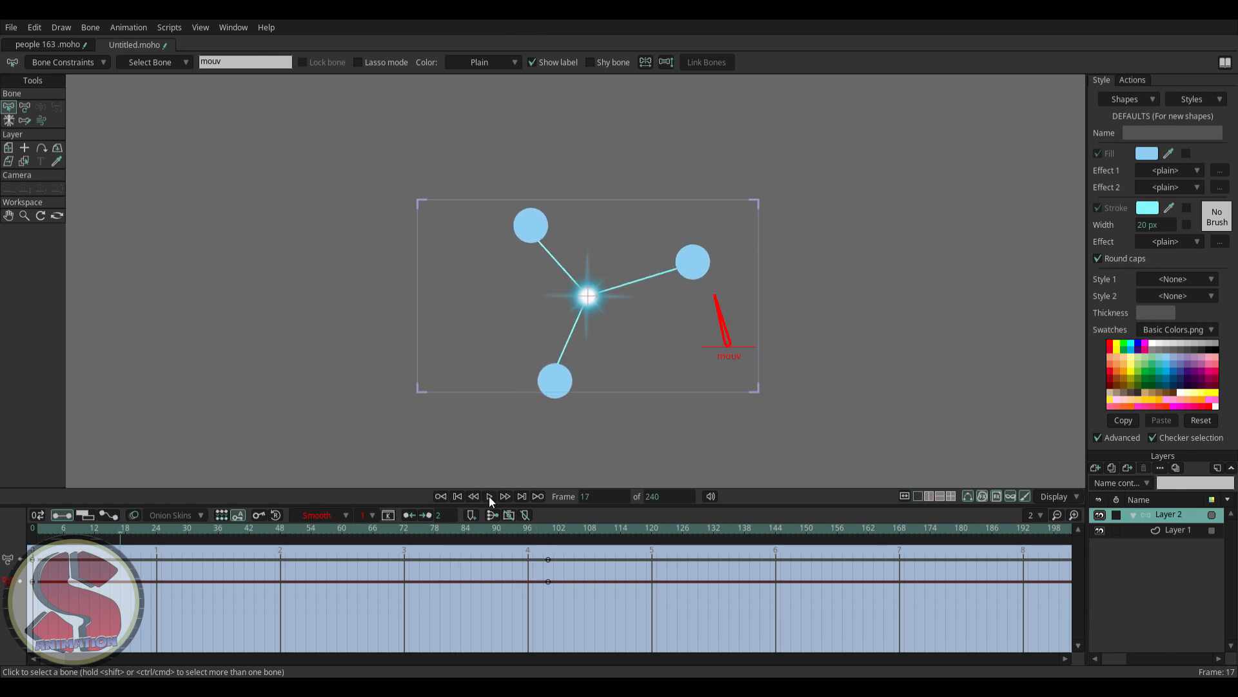
pyautogui.click(1181, 530)
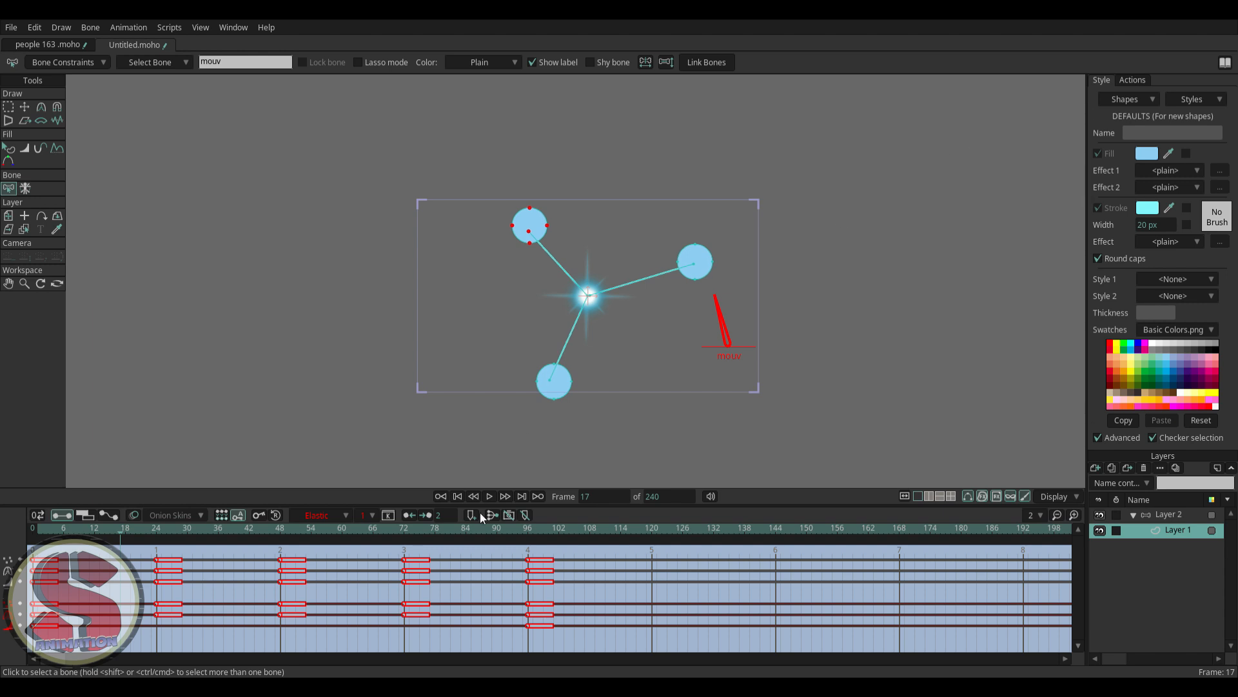
# Play back the elastic animation, stop it, and return to frame 0
pyautogui.click(489, 495)
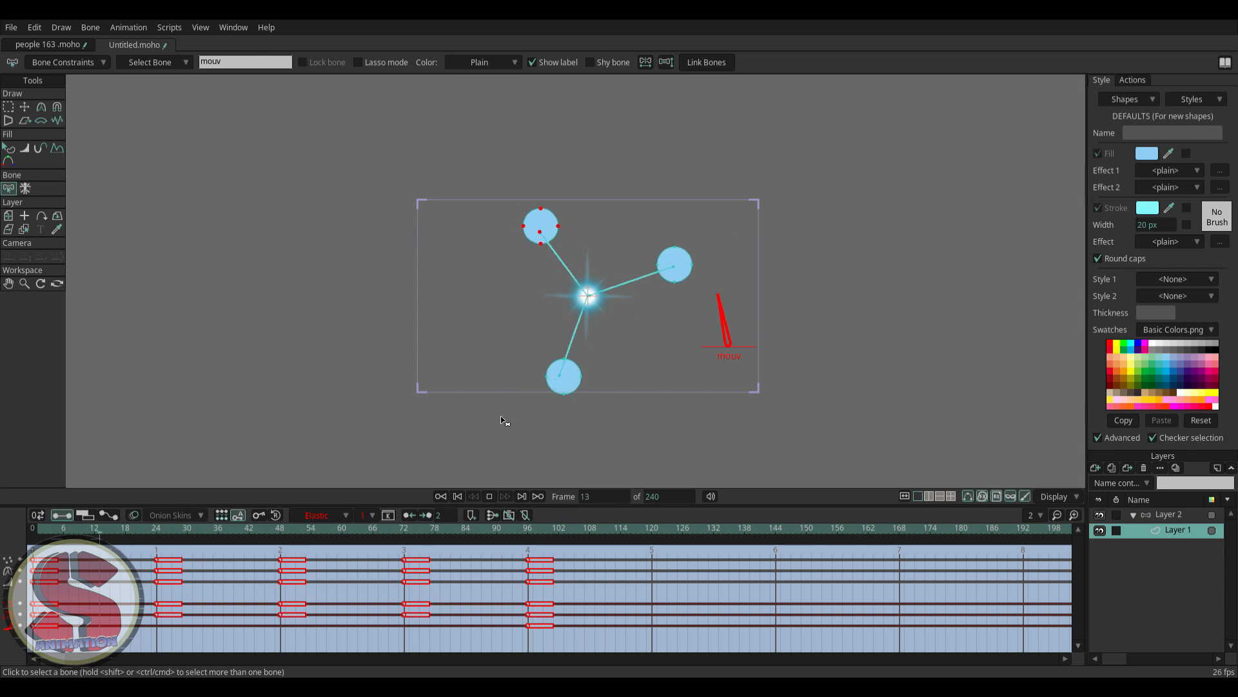
pyautogui.scroll(2, 568, 363)
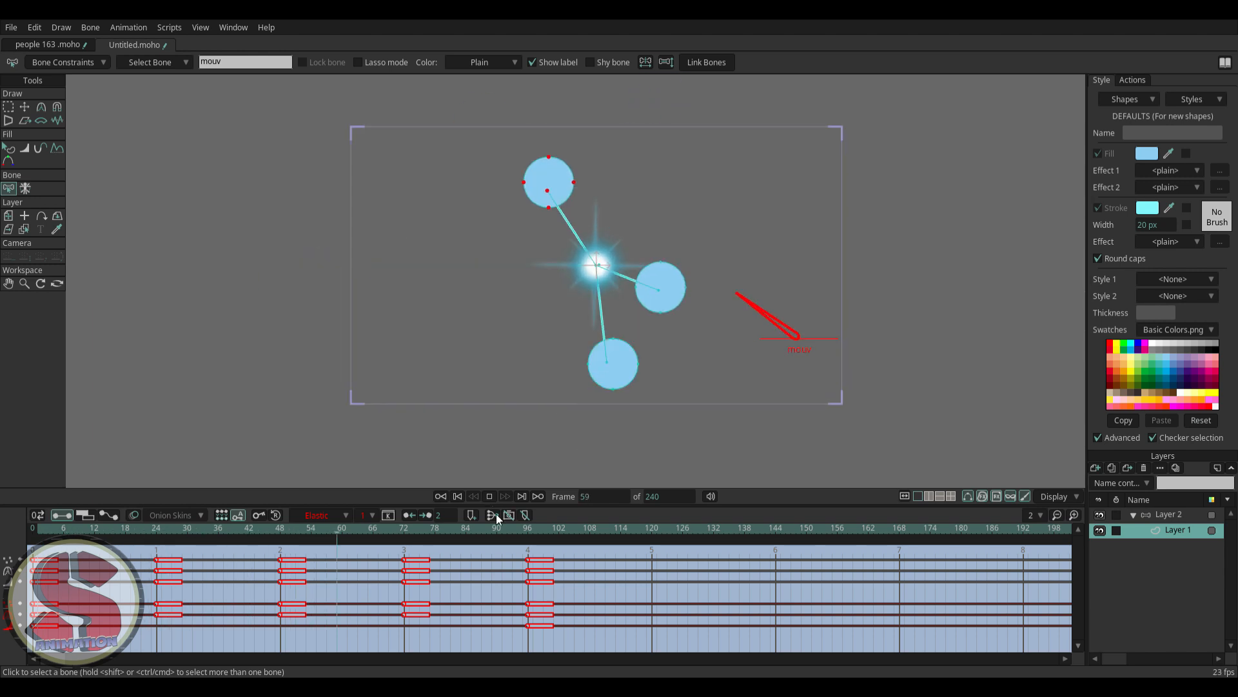
pyautogui.click(488, 498)
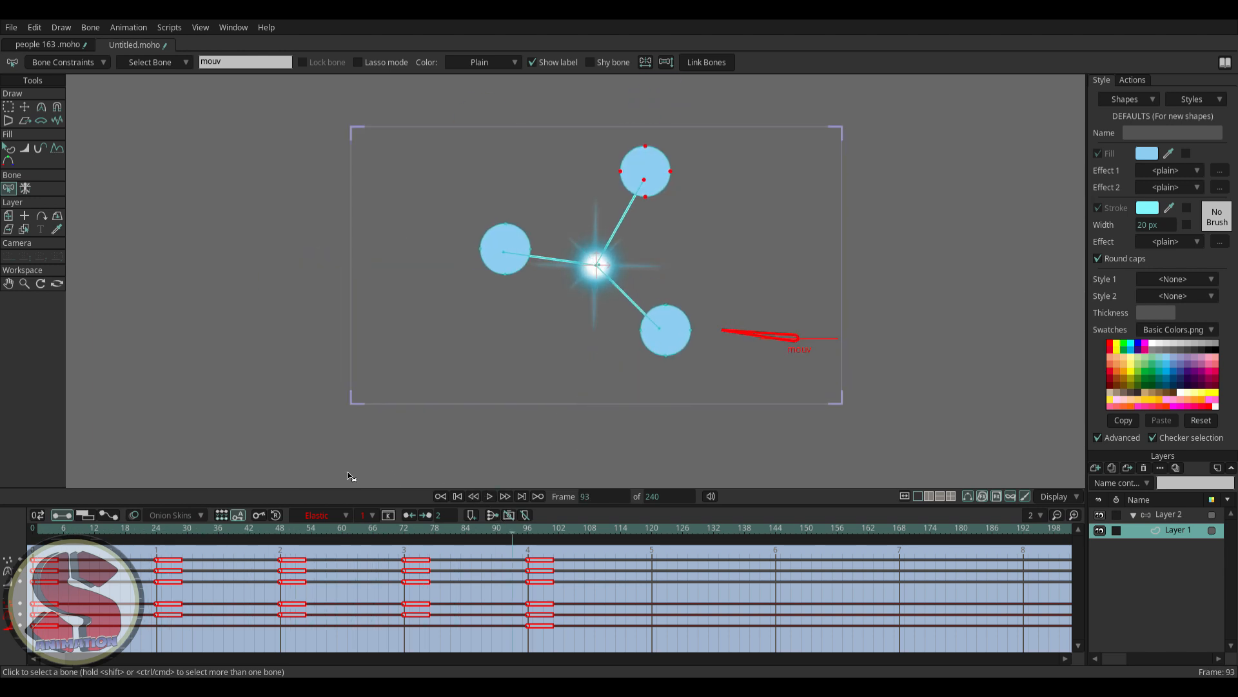
pyautogui.click(42, 529)
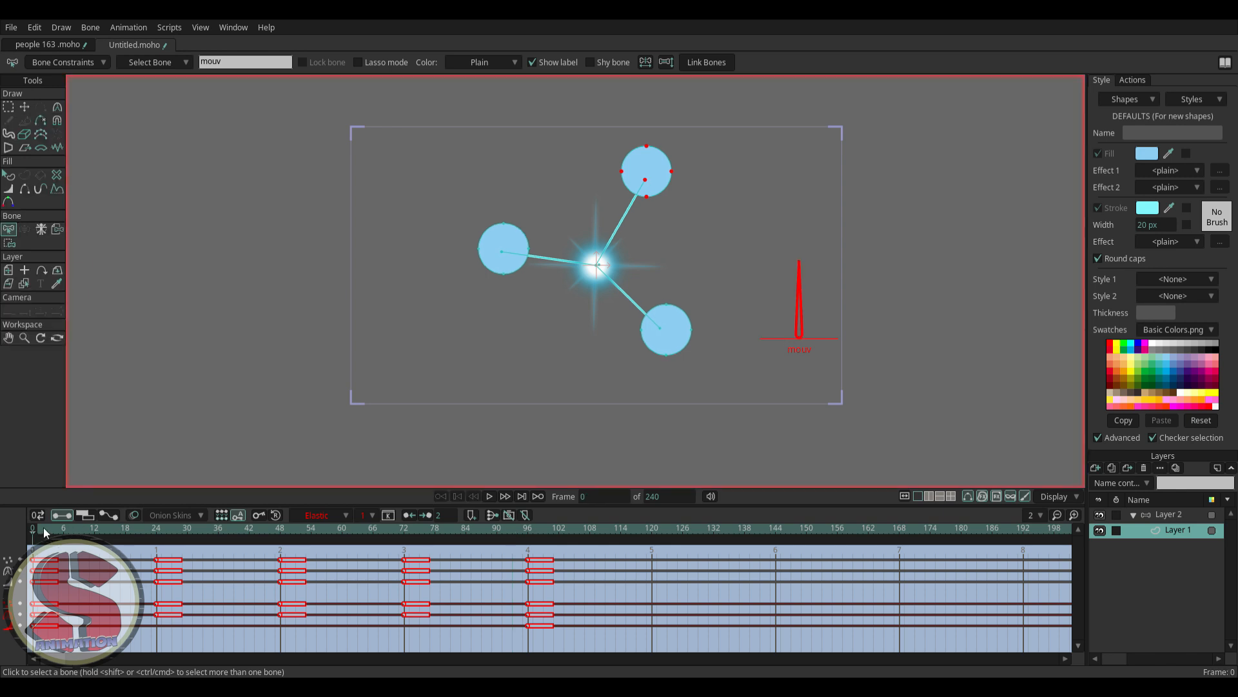
# Clear the point selection and make Mainline the active action of the bone layer Layer 2
pyautogui.click(11, 109)
pyautogui.click(494, 130)
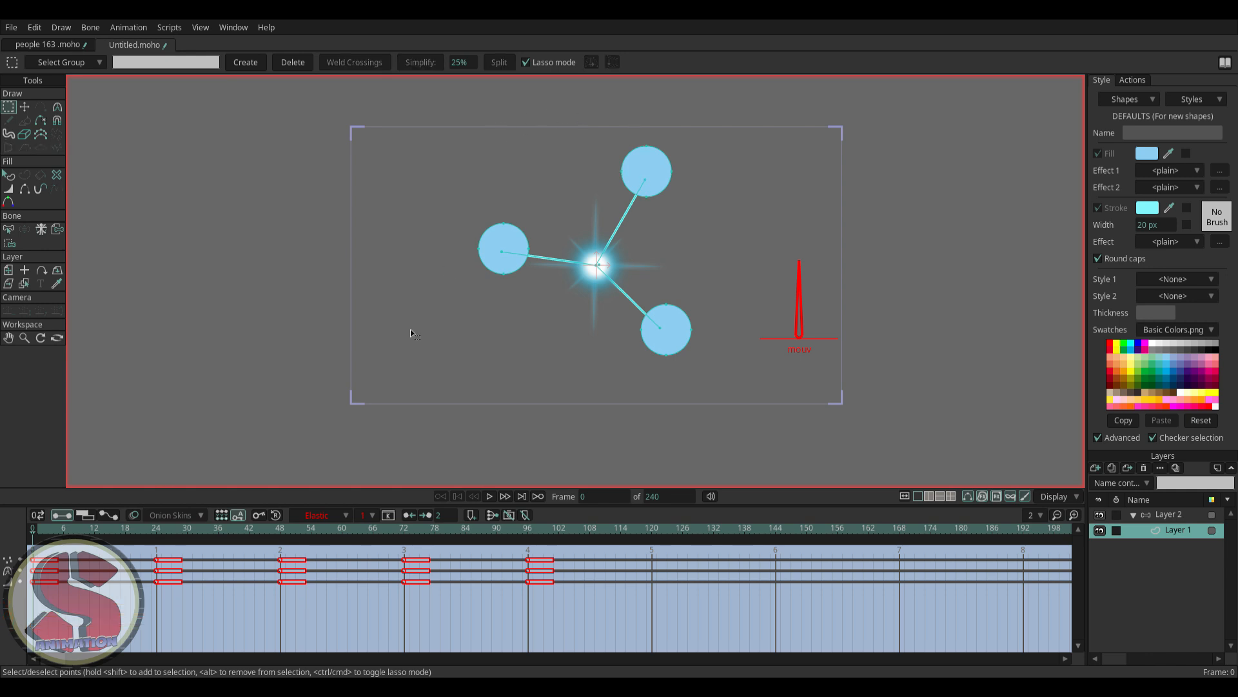
pyautogui.click(1158, 516)
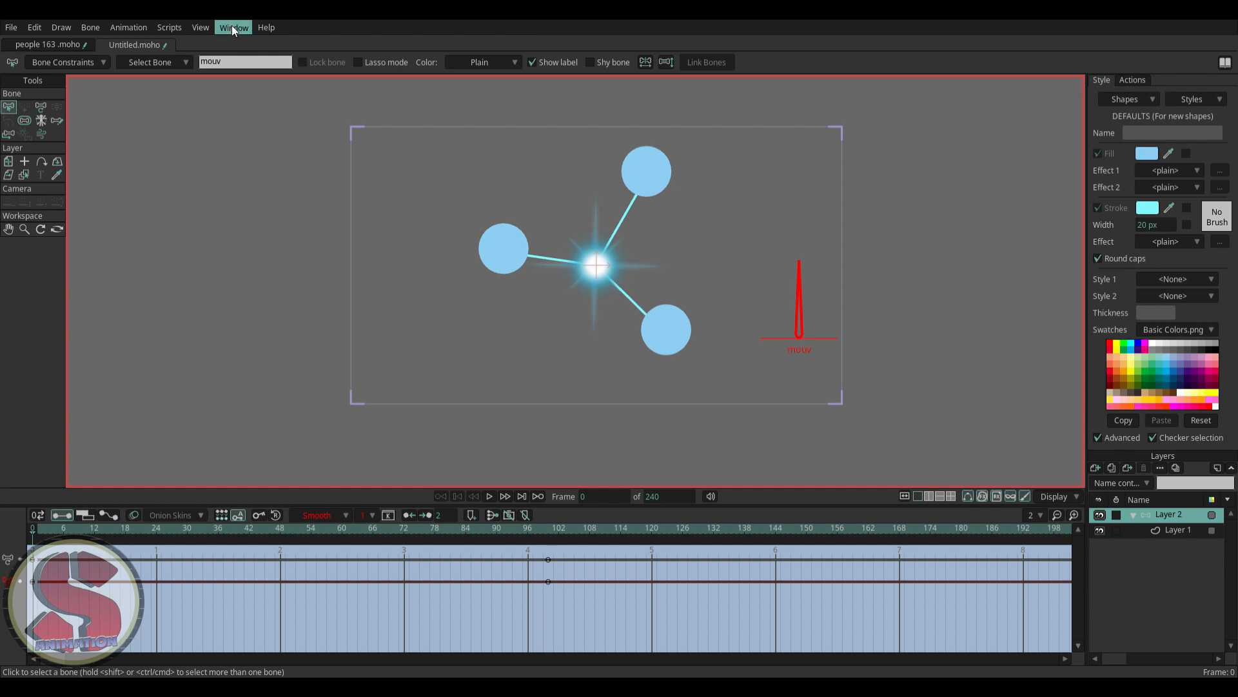
pyautogui.click(1133, 79)
pyautogui.doubleClick(1123, 146)
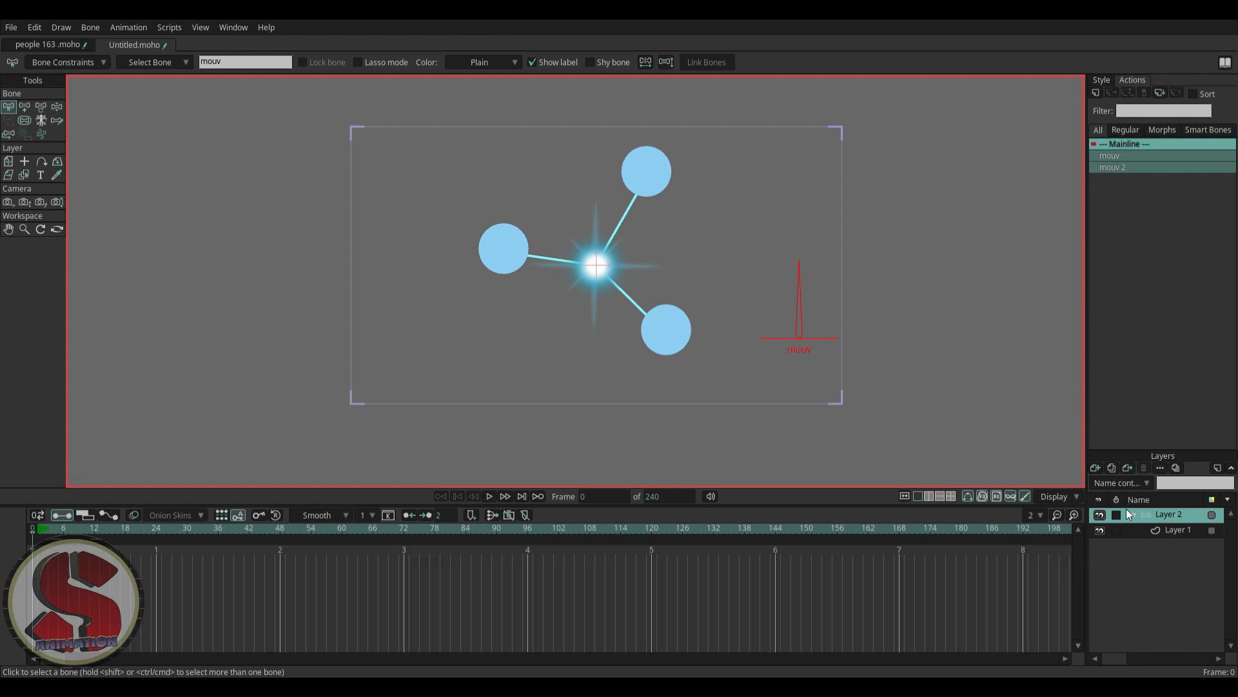
# On Layer 1, select the outermost point of each of the three circles and tint them white at color strength 1
pyautogui.click(1177, 533)
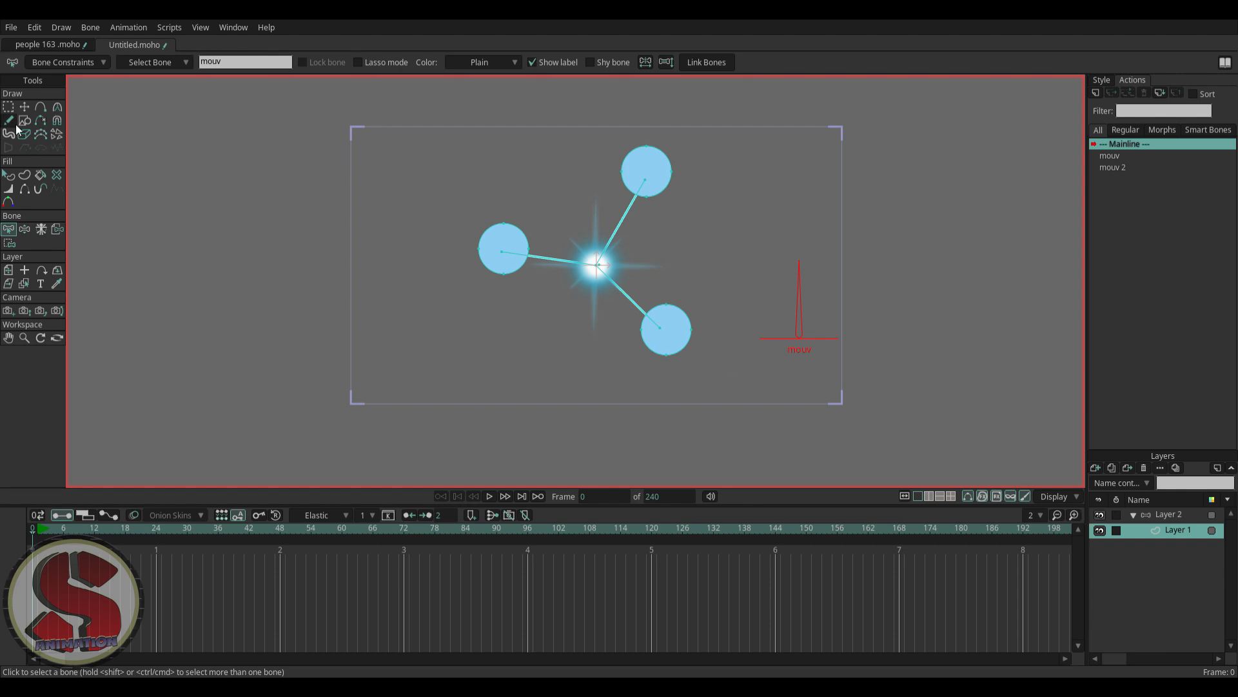
pyautogui.click(9, 107)
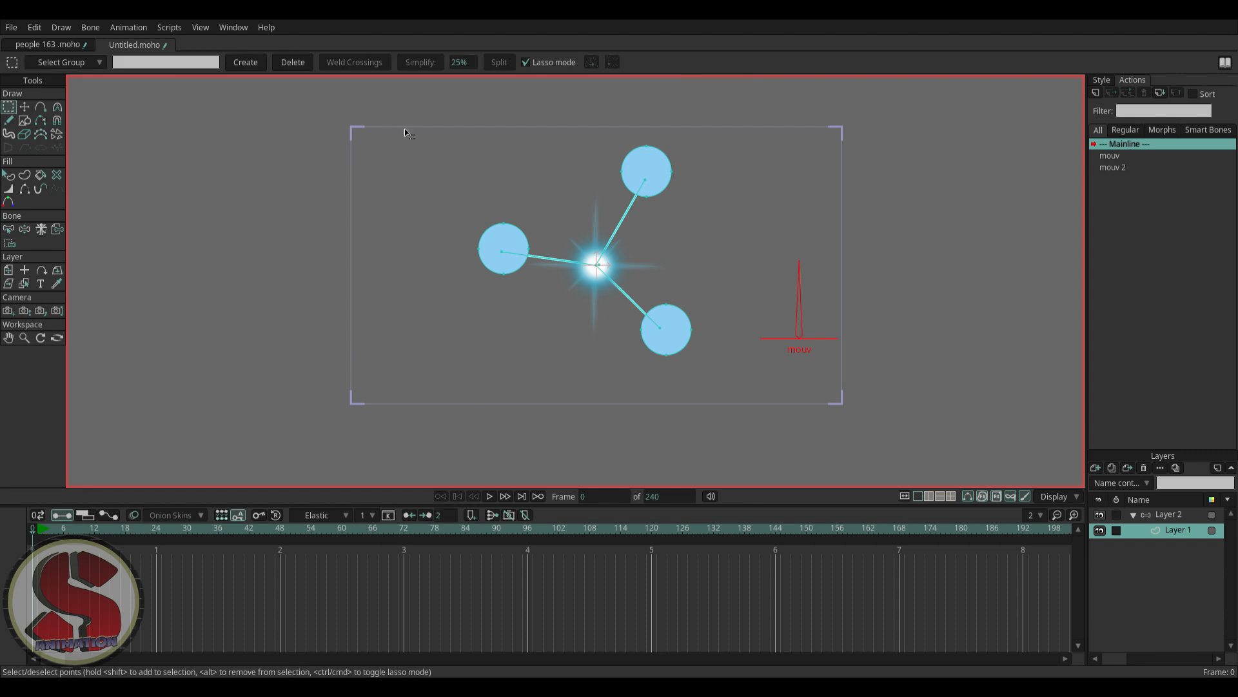
pyautogui.moveTo(609, 118)
pyautogui.mouseDown()
pyautogui.moveTo(654, 151)
pyautogui.moveTo(574, 145)
pyautogui.mouseUp()
pyautogui.moveTo(465, 219)
pyautogui.mouseDown()
pyautogui.moveTo(487, 246)
pyautogui.moveTo(475, 278)
pyautogui.moveTo(529, 349)
pyautogui.moveTo(589, 380)
pyautogui.moveTo(676, 371)
pyautogui.moveTo(688, 360)
pyautogui.moveTo(679, 317)
pyautogui.moveTo(719, 276)
pyautogui.moveTo(727, 155)
pyautogui.moveTo(702, 124)
pyautogui.moveTo(769, 222)
pyautogui.moveTo(754, 388)
pyautogui.moveTo(585, 439)
pyautogui.moveTo(423, 387)
pyautogui.moveTo(374, 152)
pyautogui.moveTo(566, 38)
pyautogui.mouseUp()
pyautogui.moveTo(606, 120); pyautogui.dragTo(605, 120)
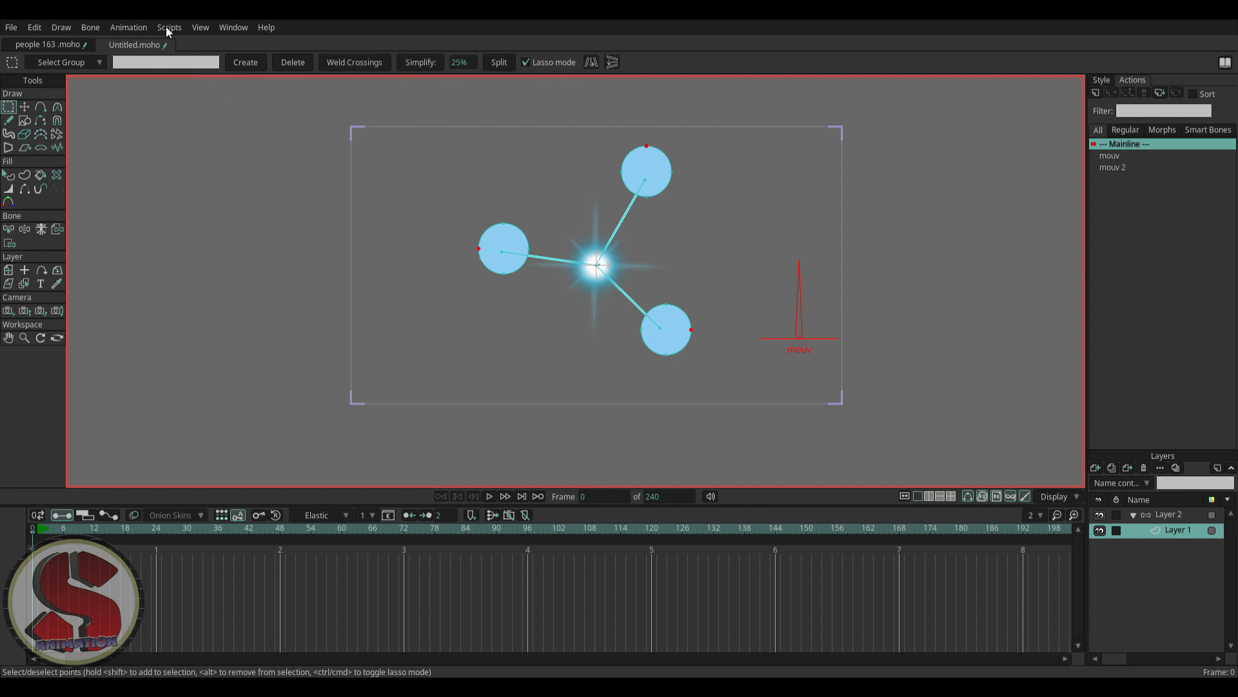
pyautogui.click(8, 202)
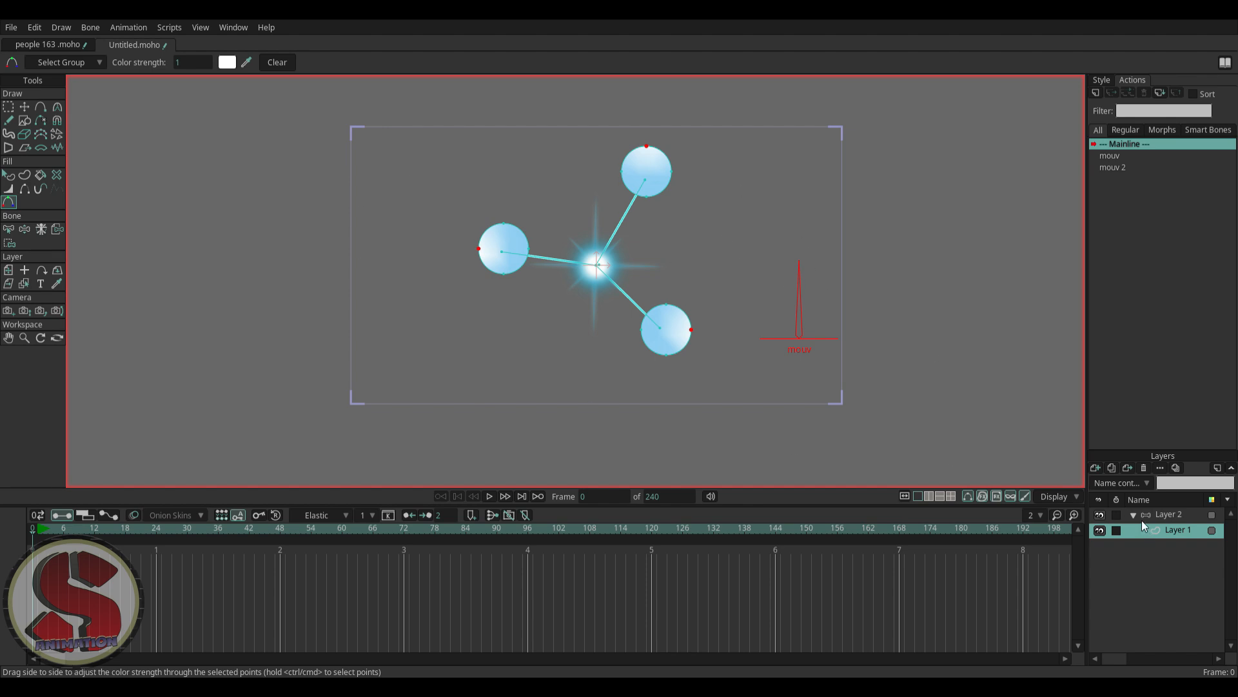
# Duplicate Layer 1 inside the bone layer and keep the suggested name Layer 2 for the copy
pyautogui.click(1127, 469)
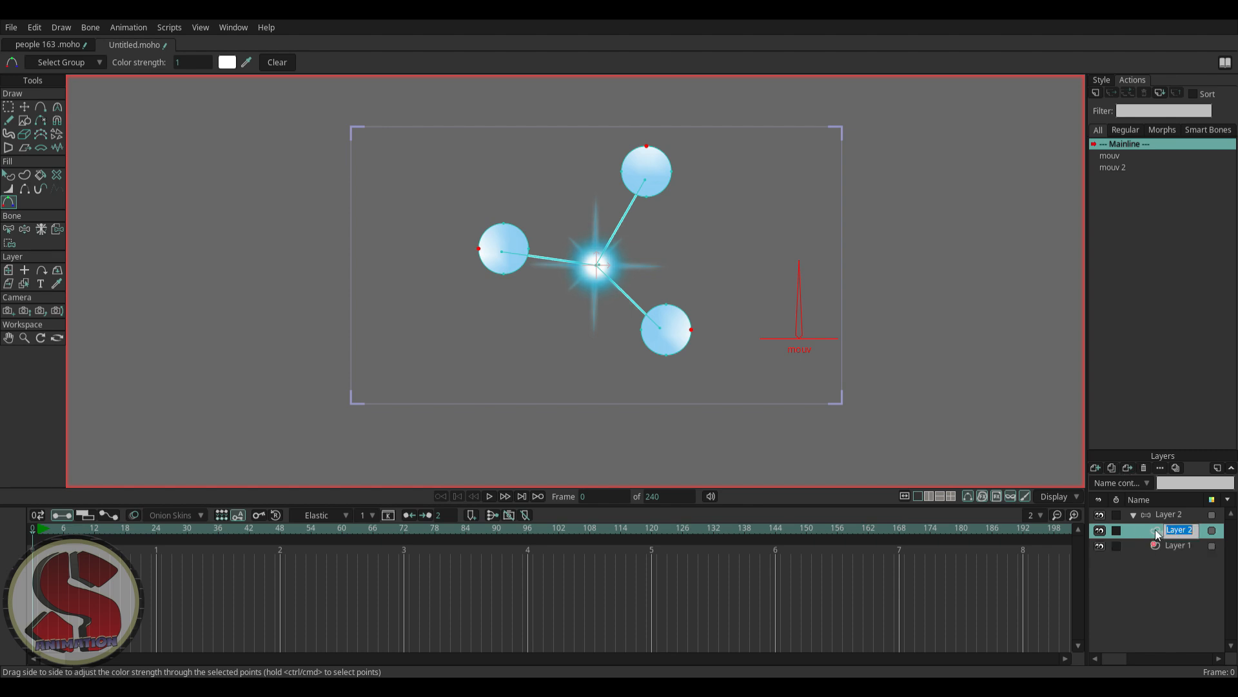
pyautogui.press('Return')
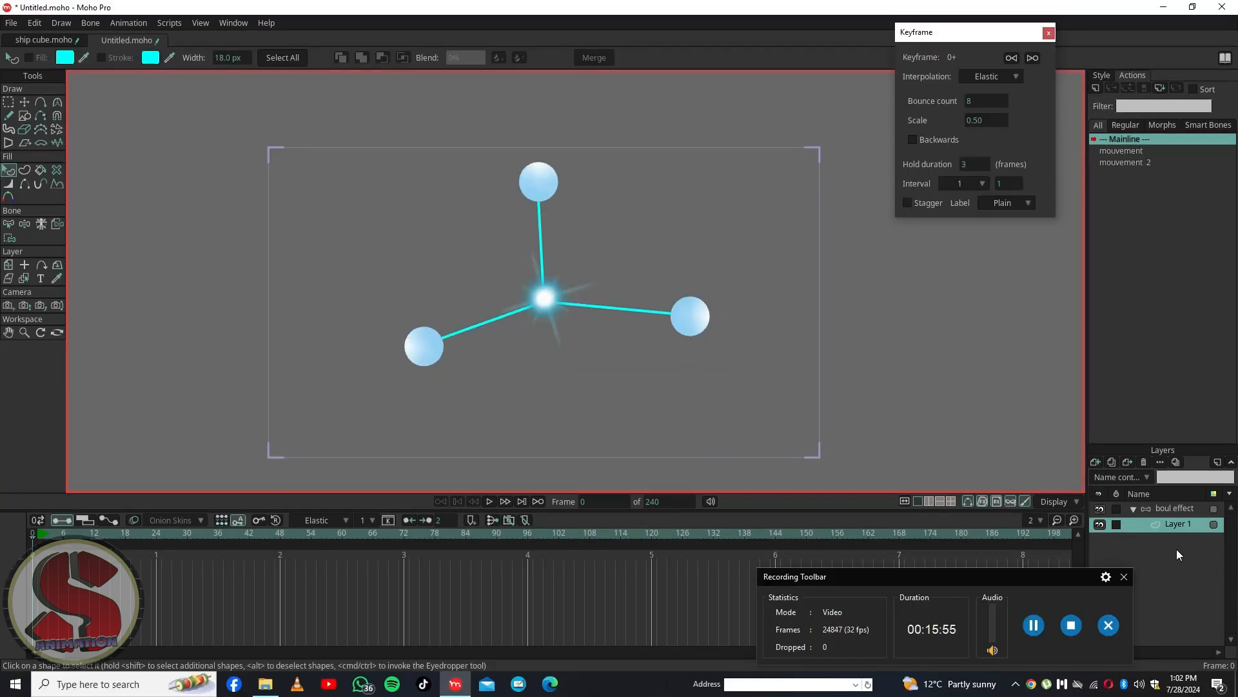
pyautogui.click(1123, 463)
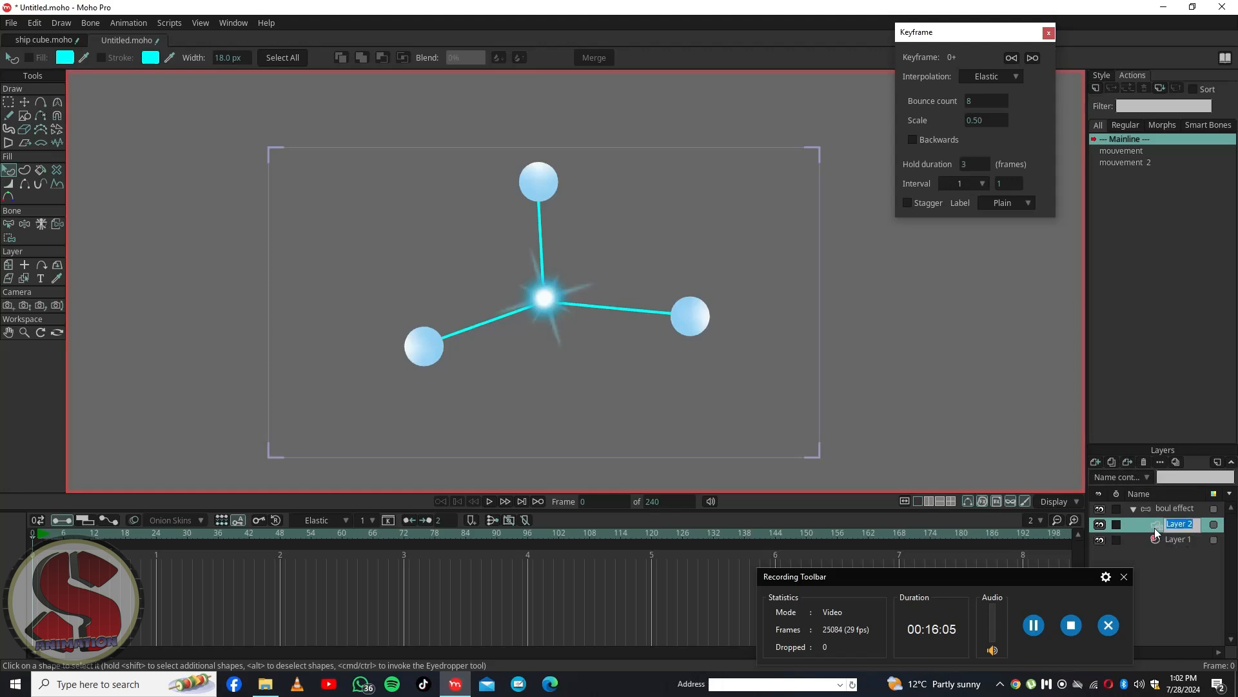
pyautogui.press('Return')
# In the duplicated layer's settings, enable animated effects and set its blending mode to Add
pyautogui.doubleClick(1155, 528)
pyautogui.moveTo(560, 126); pyautogui.dragTo(730, 143)
pyautogui.click(875, 195)
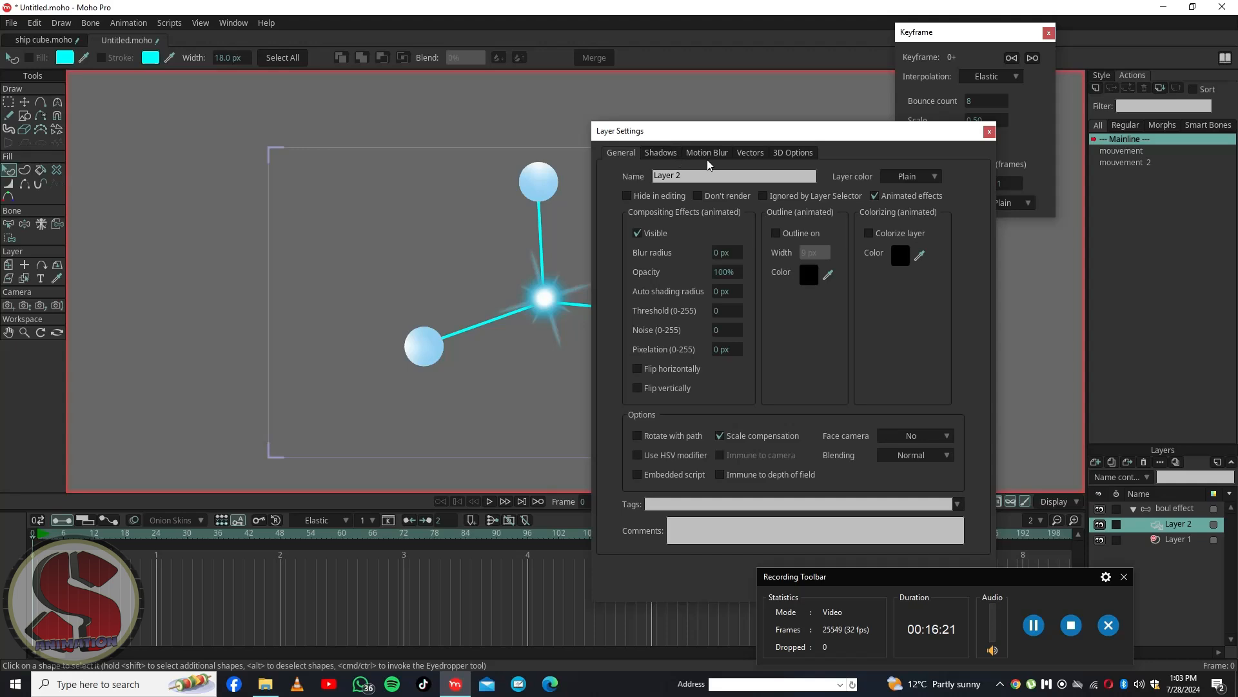
pyautogui.click(916, 458)
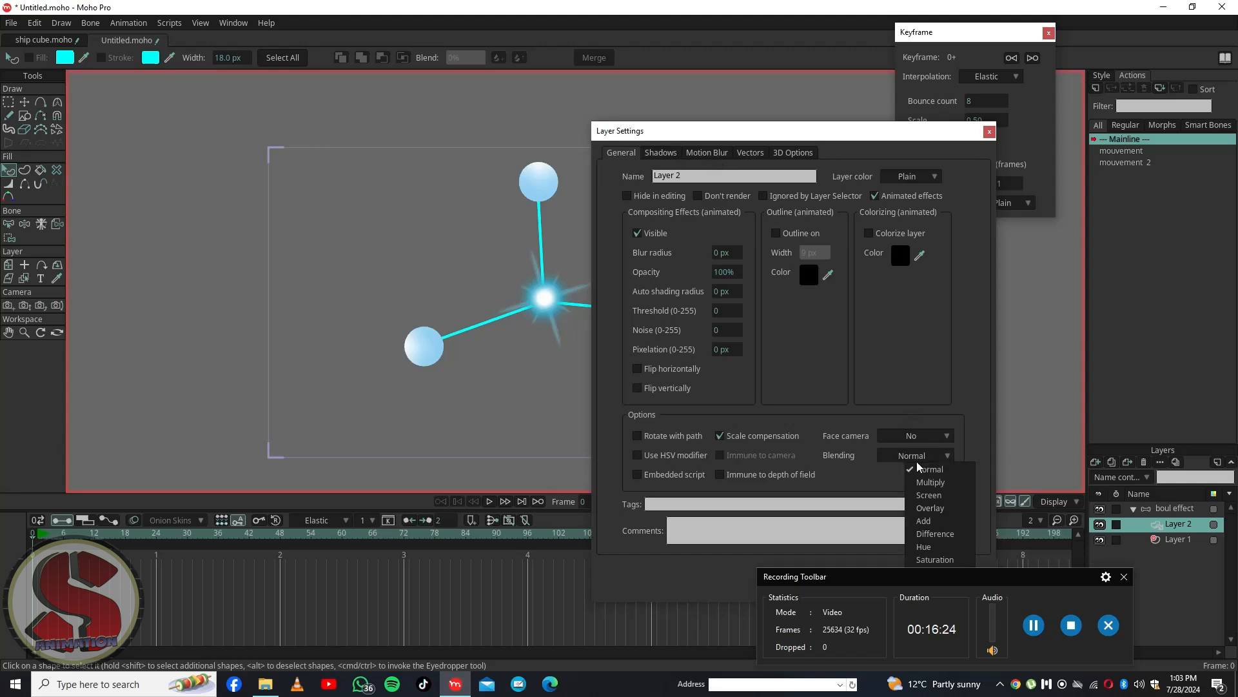
pyautogui.click(926, 521)
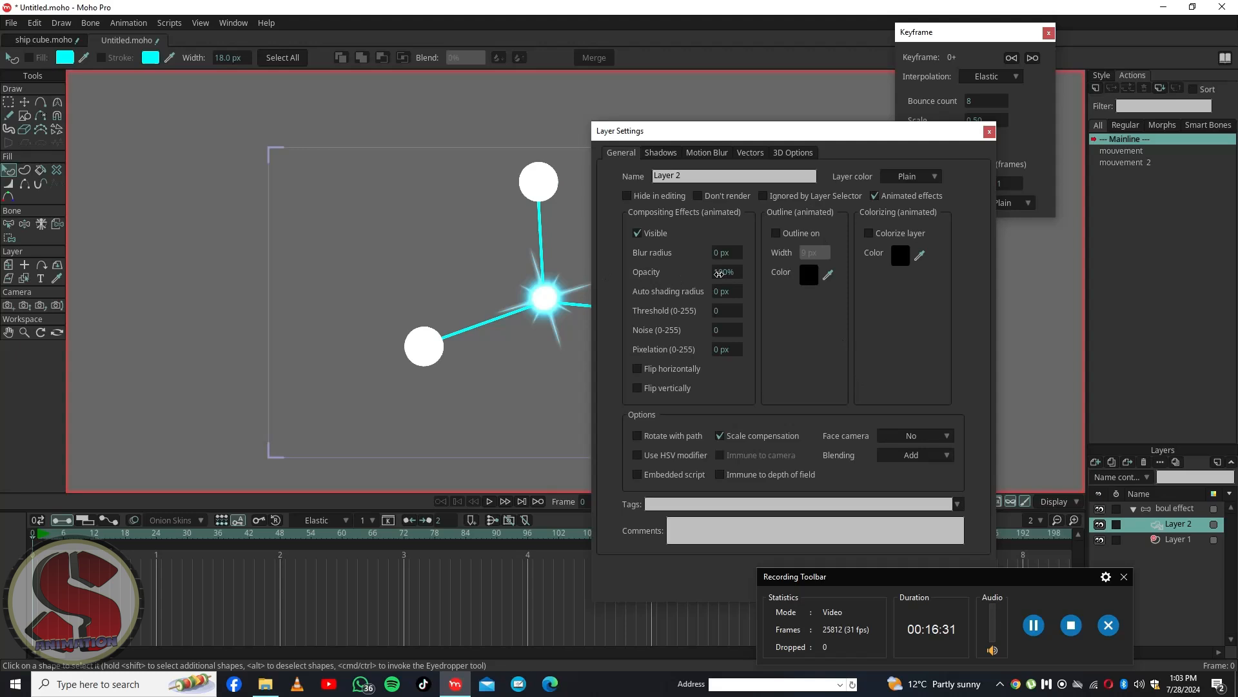
# Set the duplicated layer's opacity to 80% and its blur radius to 11 px, and apply the layer settings
pyautogui.moveTo(720, 274); pyautogui.dragTo(615, 296)
pyautogui.moveTo(719, 255)
pyautogui.mouseDown()
pyautogui.moveTo(761, 260)
pyautogui.moveTo(736, 259)
pyautogui.mouseUp()
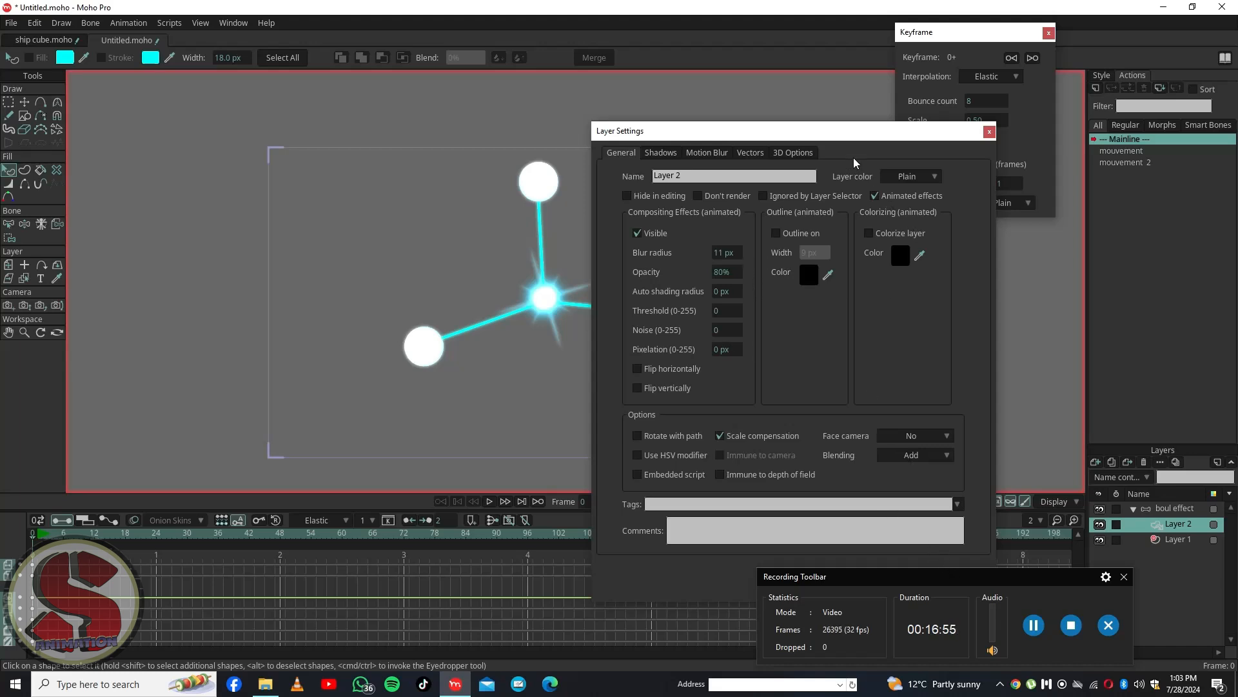
pyautogui.moveTo(850, 137); pyautogui.dragTo(828, 88)
pyautogui.click(898, 540)
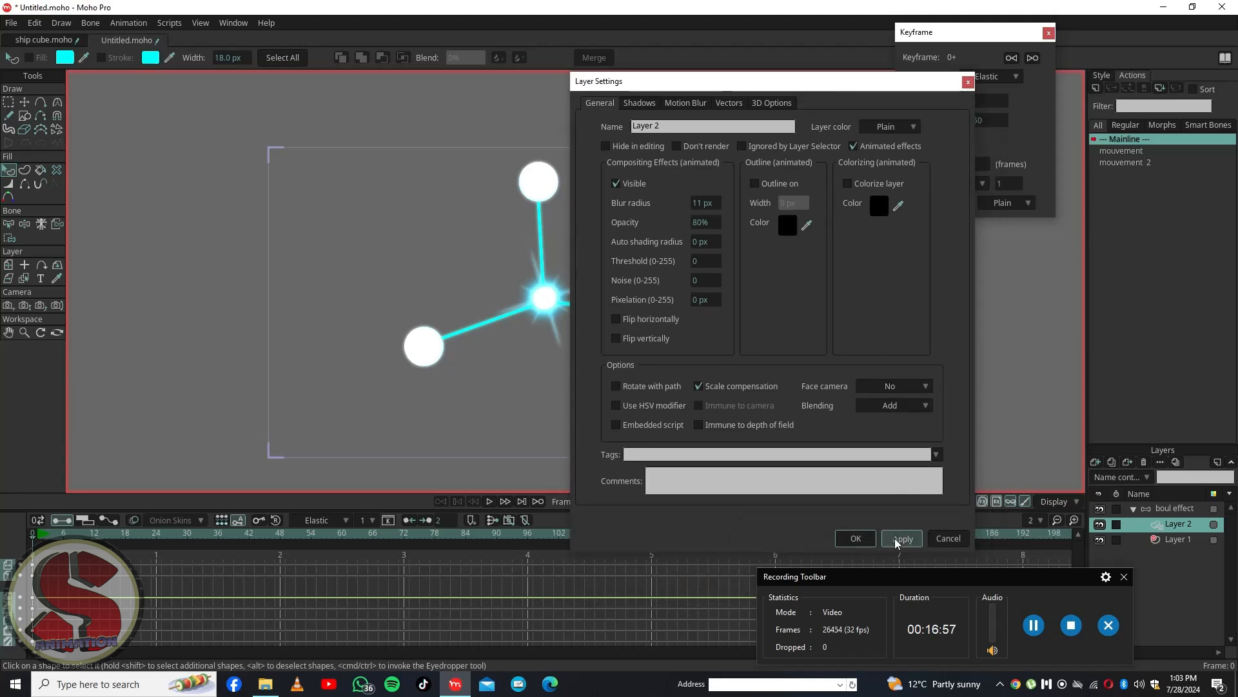
pyautogui.click(860, 543)
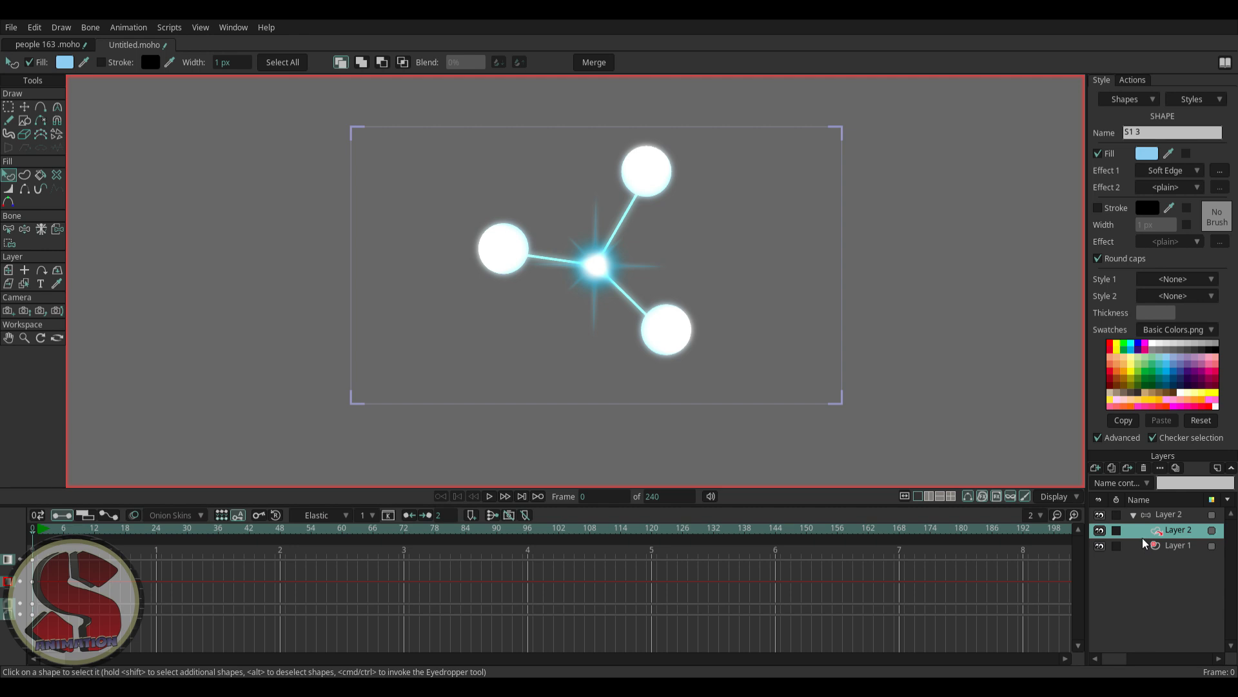
# Deselect the circle shape and collapse the bone layer group Layer 2
pyautogui.click(930, 346)
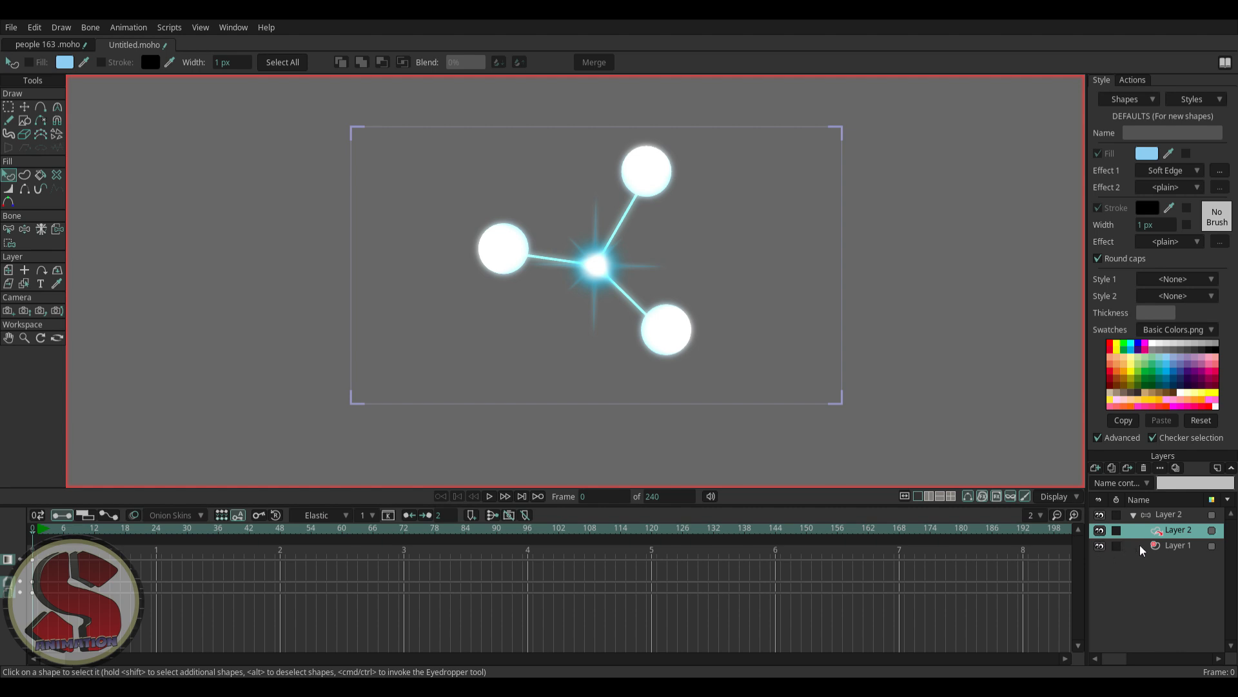
pyautogui.click(1131, 514)
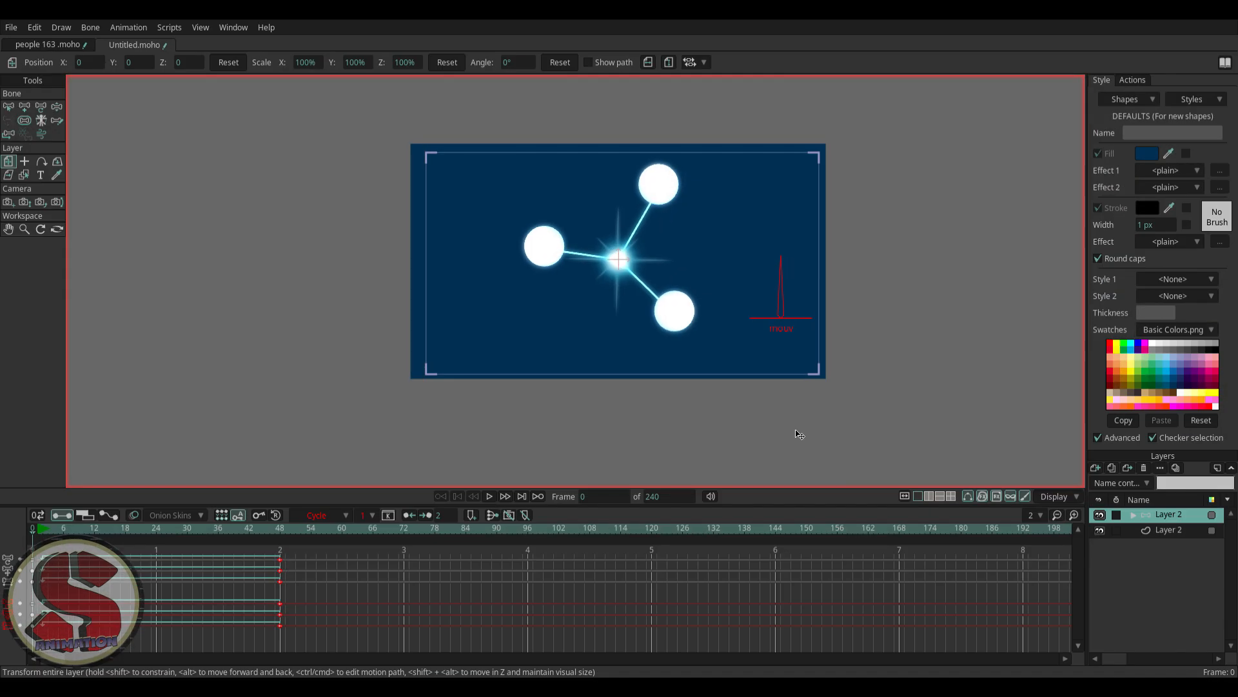
# Scale the whole bone layer graphic uniformly down to 36.7% at frame 0 and start playing the animation
pyautogui.moveTo(797, 431); pyautogui.dragTo(690, 332)
pyautogui.scroll(2, 774, 276)
pyautogui.scroll(2, 774, 277)
pyautogui.scroll(-3, 765, 279)
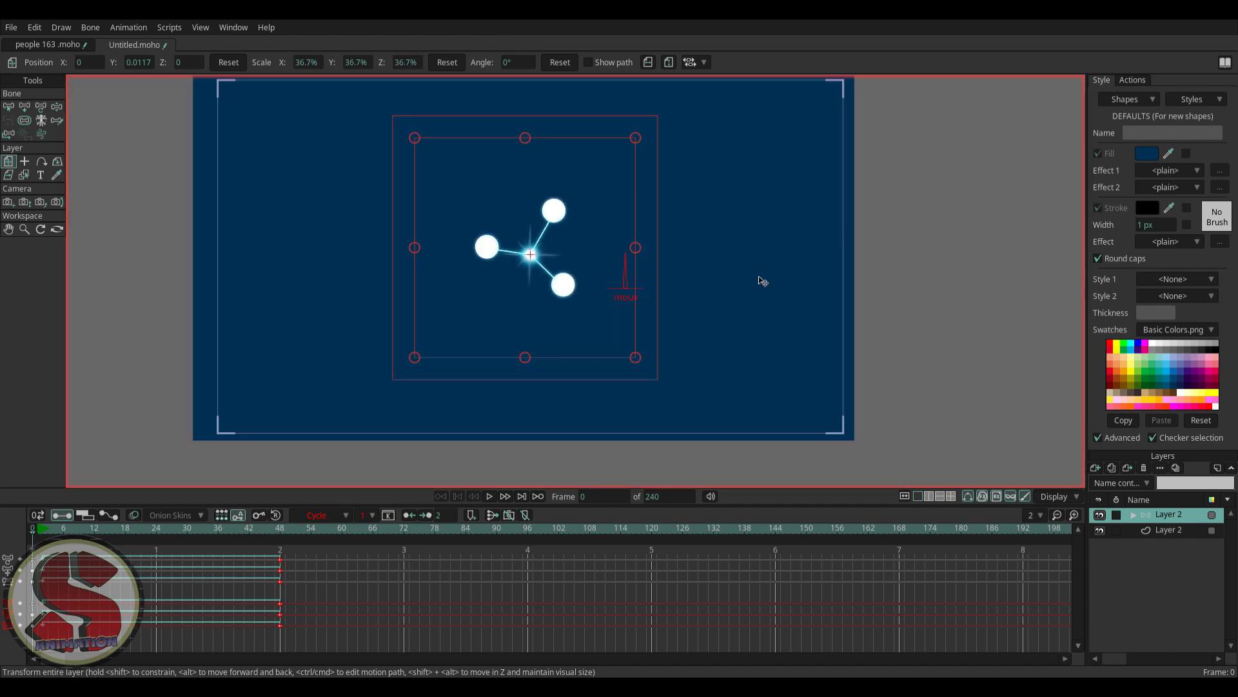
pyautogui.scroll(1, 738, 277)
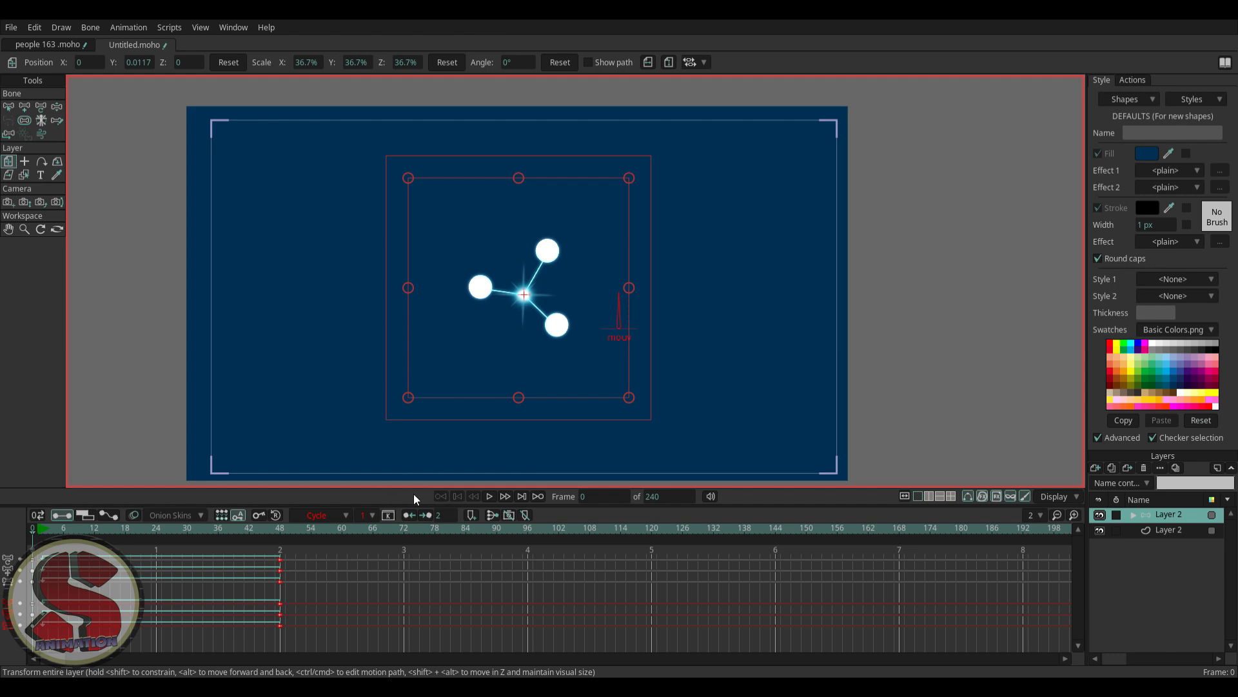
pyautogui.click(489, 496)
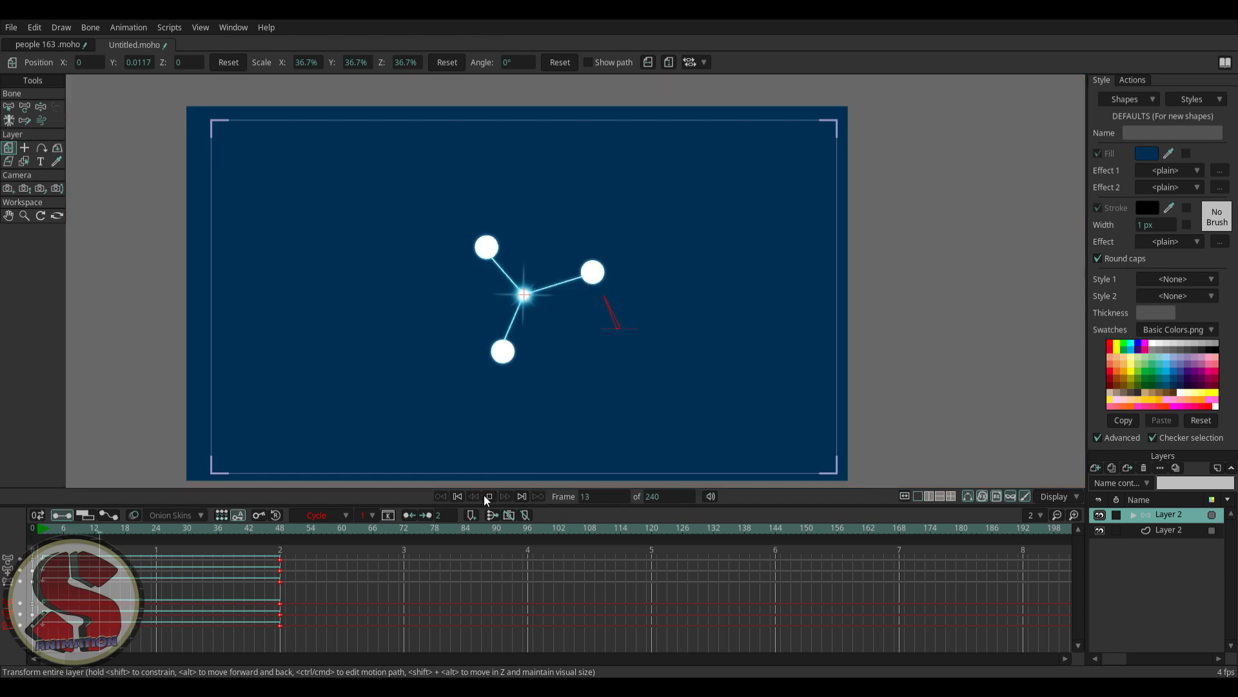